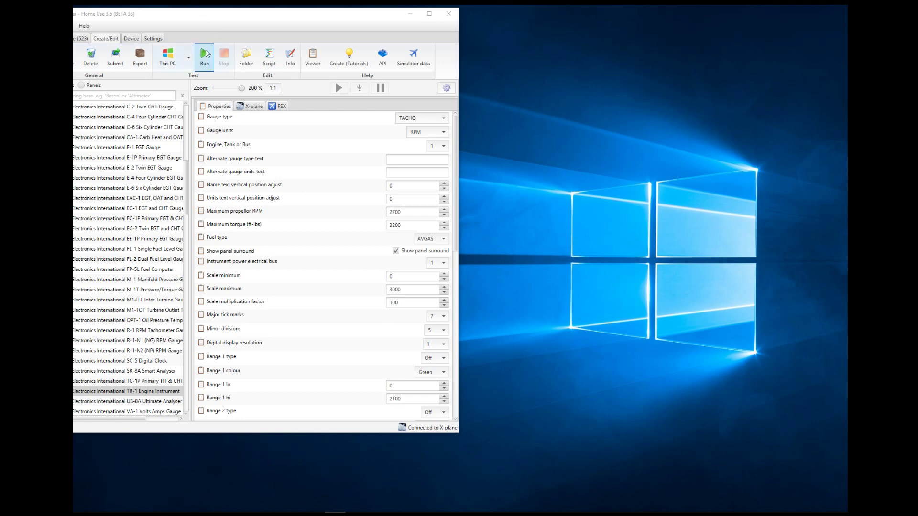
# Step: Run the Electronics International TR-1 Engine Instrument to preview its gauge
pyautogui.click(204, 57)
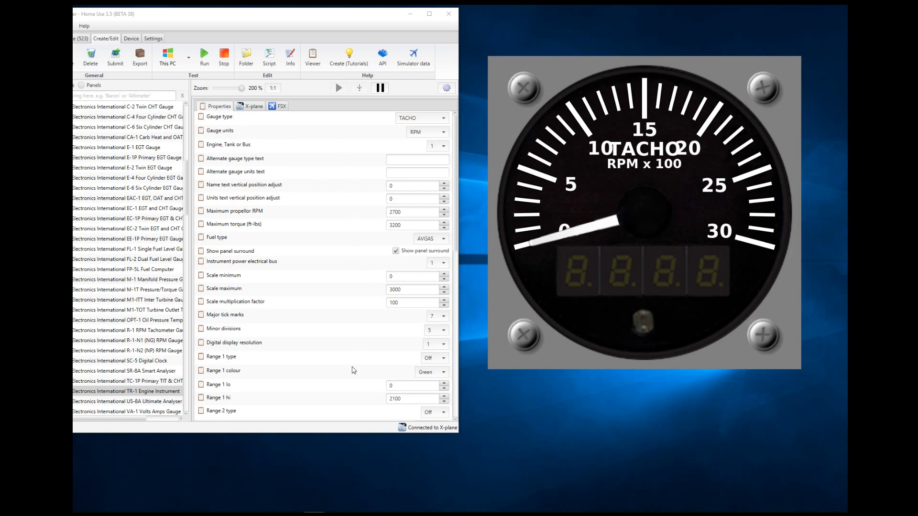
pyautogui.moveTo(315, 510)
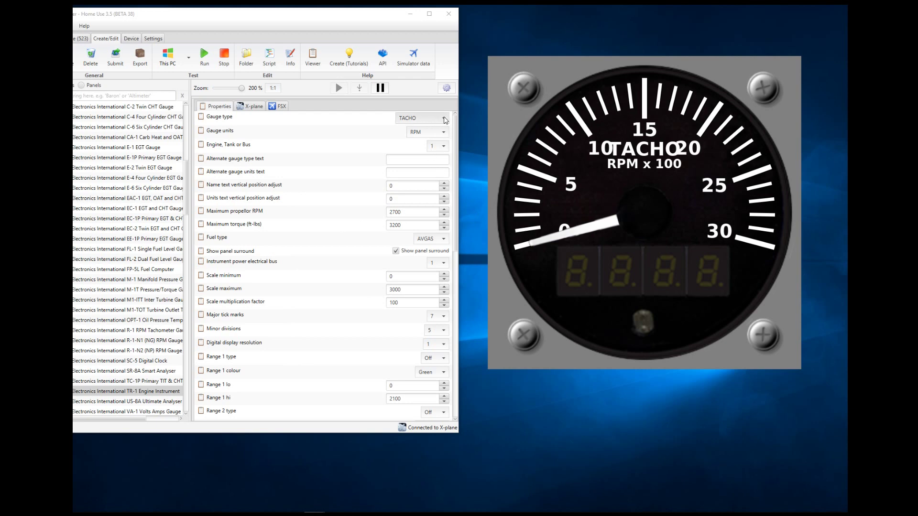
# Step: Examine the full list of gauge types available for the instrument, keeping TACHO selected
pyautogui.click(445, 120)
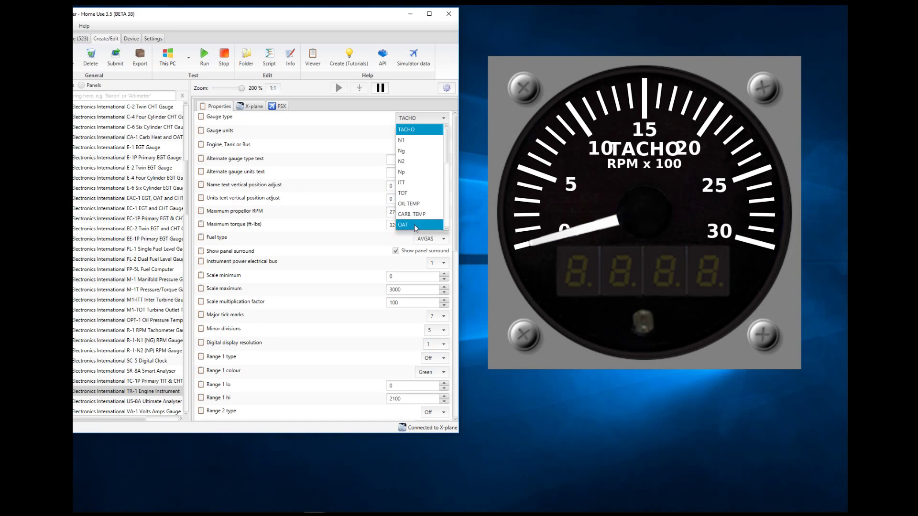
pyautogui.scroll(-3, 447, 231)
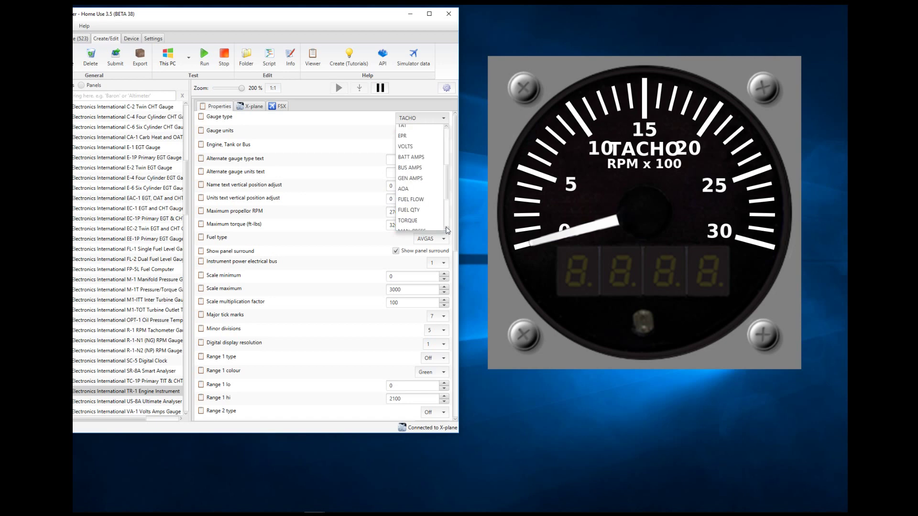
pyautogui.scroll(-3, 447, 230)
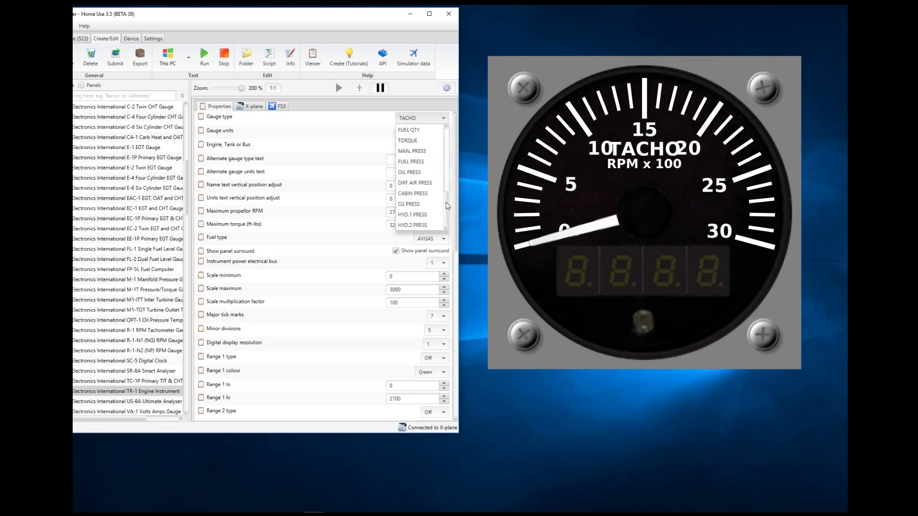
pyautogui.moveTo(447, 206)
pyautogui.mouseDown()
pyautogui.moveTo(446, 153)
pyautogui.moveTo(437, 207)
pyautogui.mouseUp()
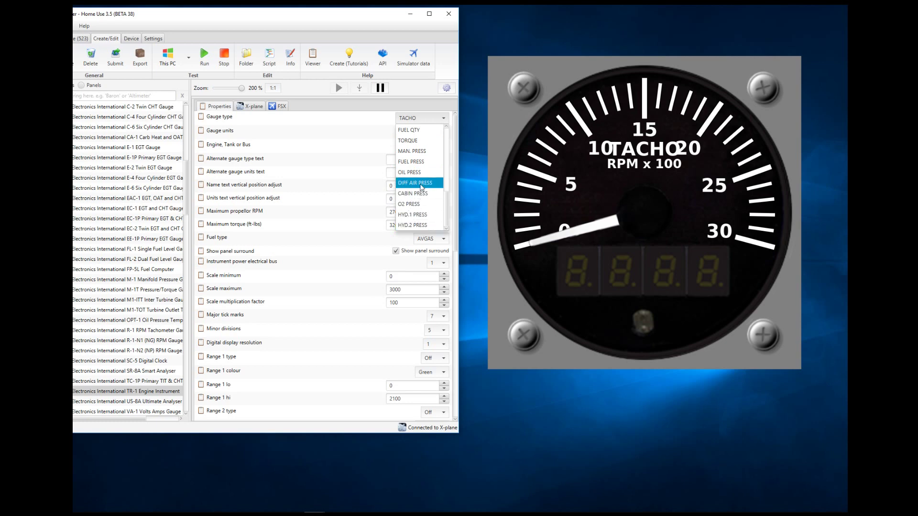
pyautogui.moveTo(447, 205); pyautogui.dragTo(447, 130)
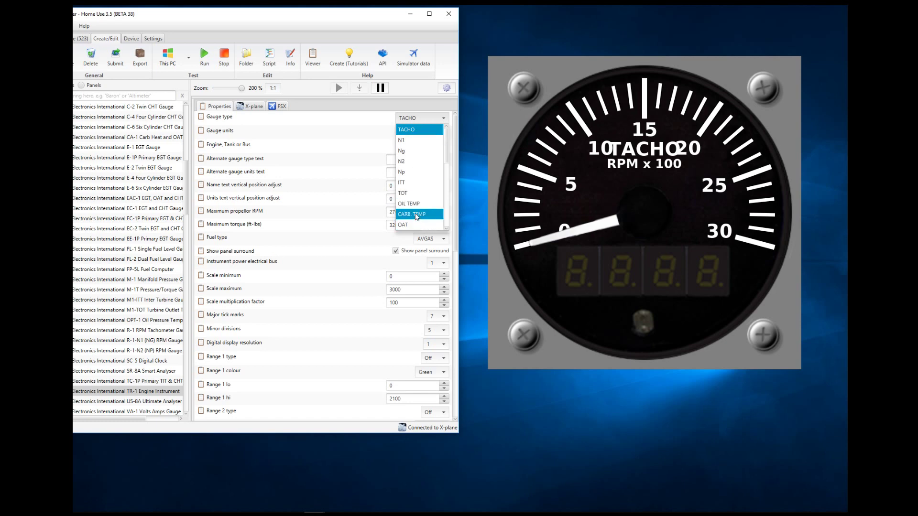
pyautogui.moveTo(446, 157); pyautogui.dragTo(436, 210)
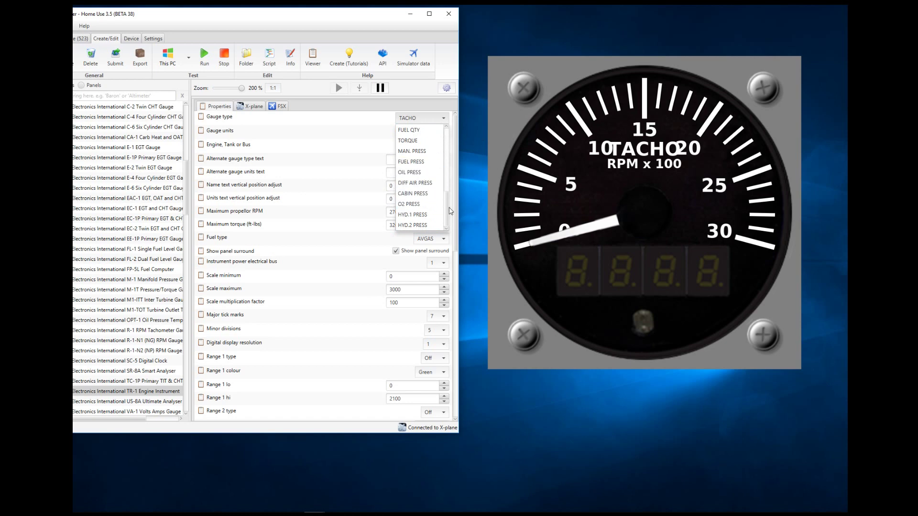
pyautogui.moveTo(446, 203); pyautogui.dragTo(447, 140)
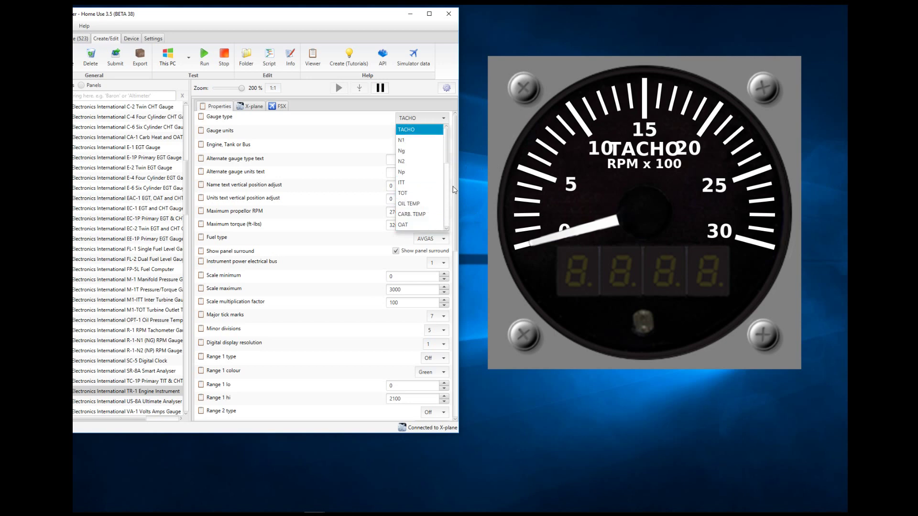
pyautogui.moveTo(448, 150)
pyautogui.mouseDown()
pyautogui.moveTo(448, 172)
pyautogui.moveTo(445, 142)
pyautogui.mouseUp()
pyautogui.click(410, 135)
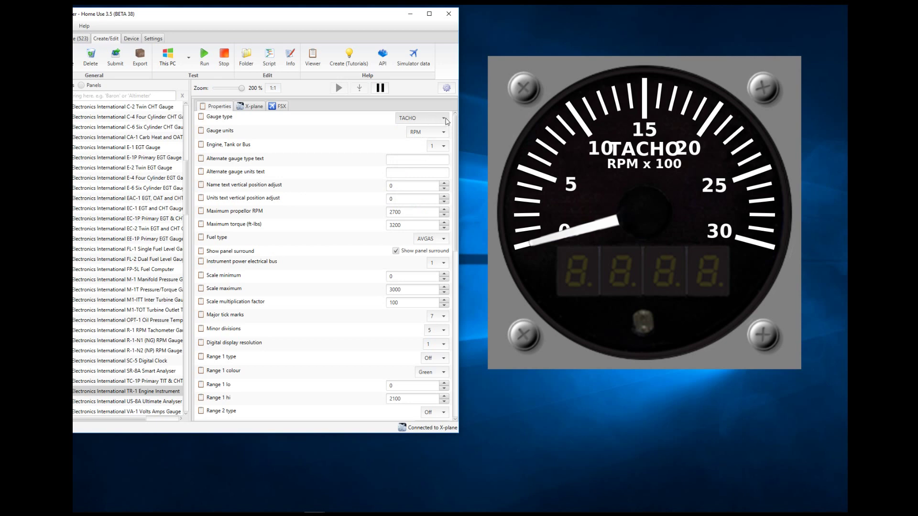
pyautogui.click(446, 120)
pyautogui.click(422, 131)
pyautogui.click(444, 119)
pyautogui.click(434, 114)
# Step: Review the gauge units and the engine, tank or bus options, keeping RPM and 1
pyautogui.click(445, 134)
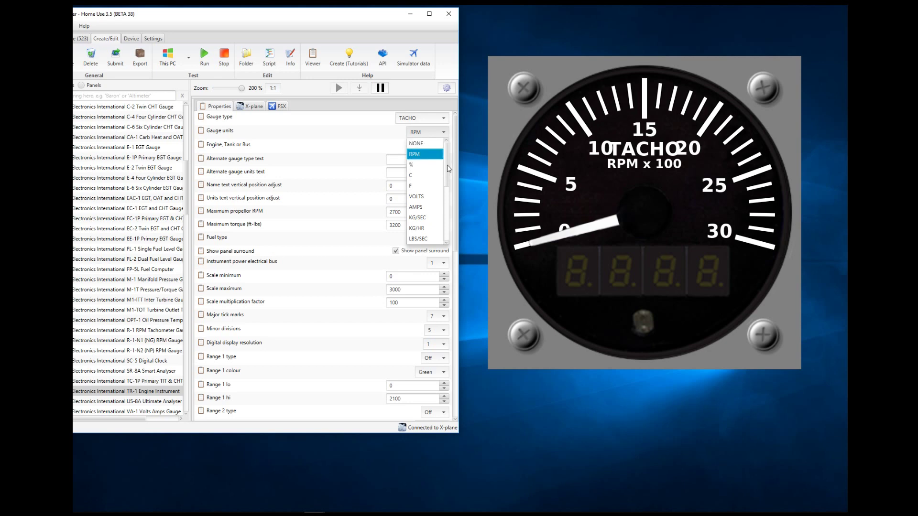
pyautogui.click(419, 154)
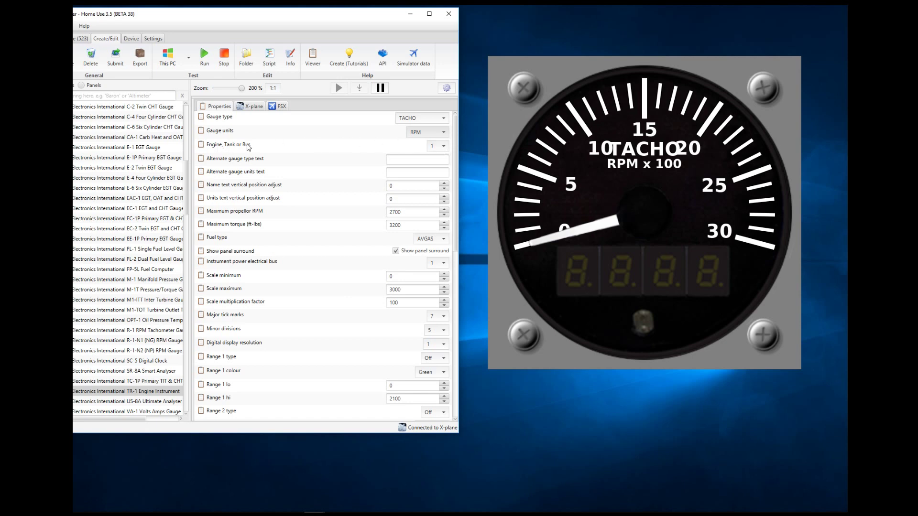
pyautogui.click(437, 146)
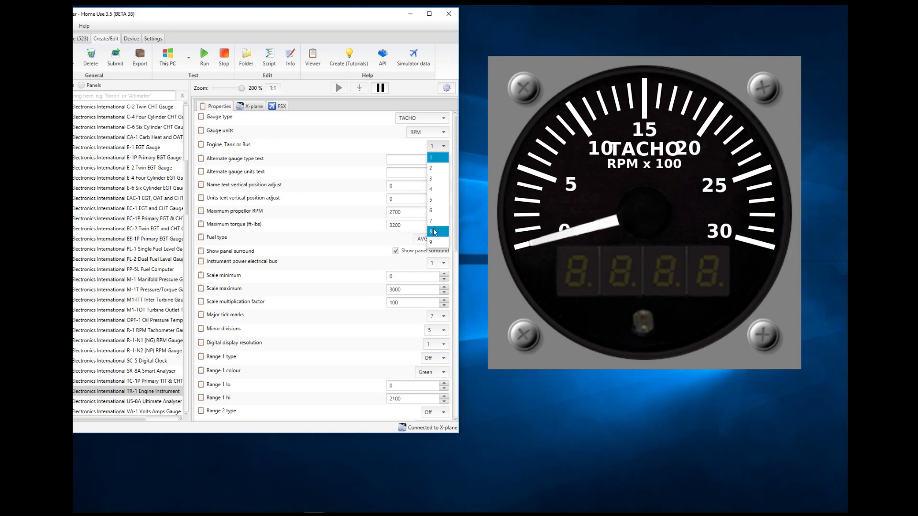
pyautogui.click(437, 159)
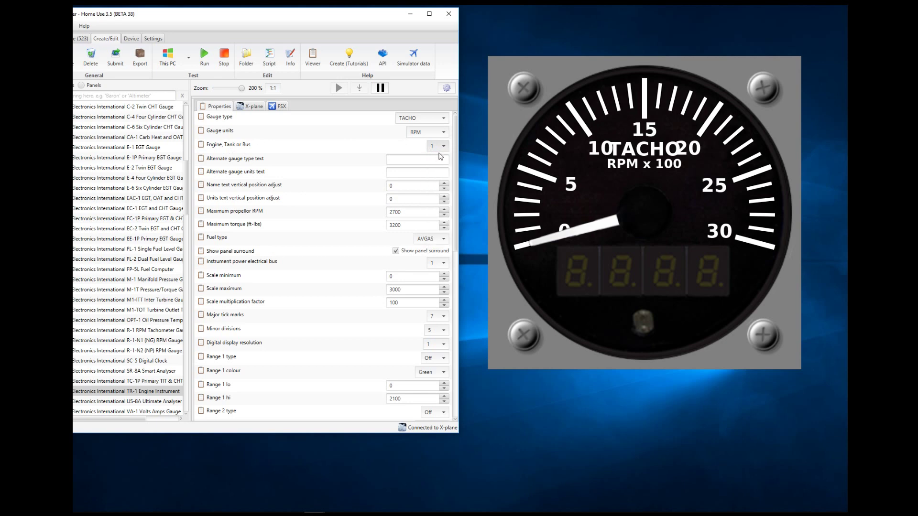
pyautogui.click(443, 146)
pyautogui.click(444, 147)
# Step: Set the alternate gauge type text to TACH and rerun the instrument
pyautogui.click(396, 160)
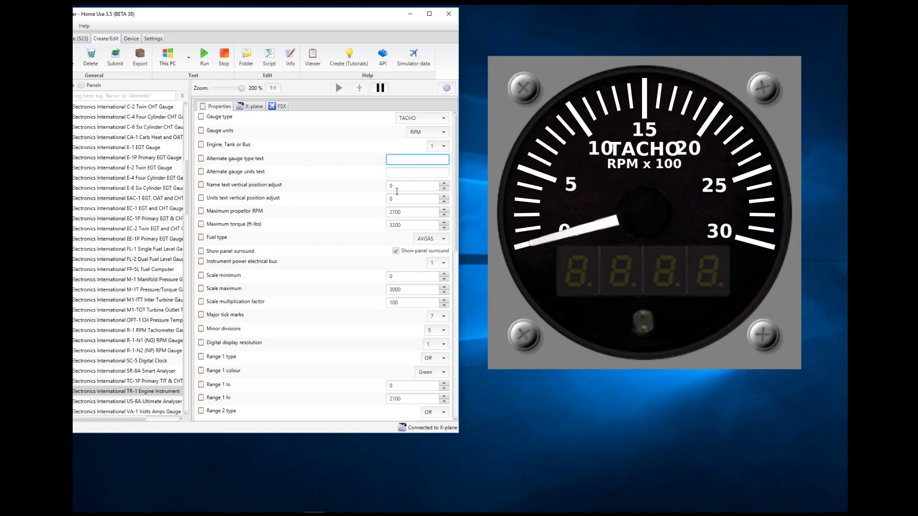
pyautogui.write('TACH')
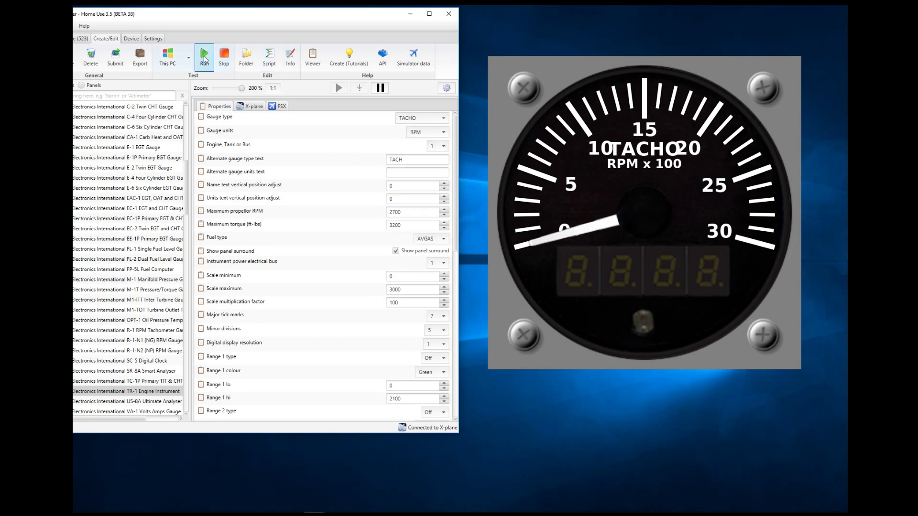
pyautogui.click(205, 58)
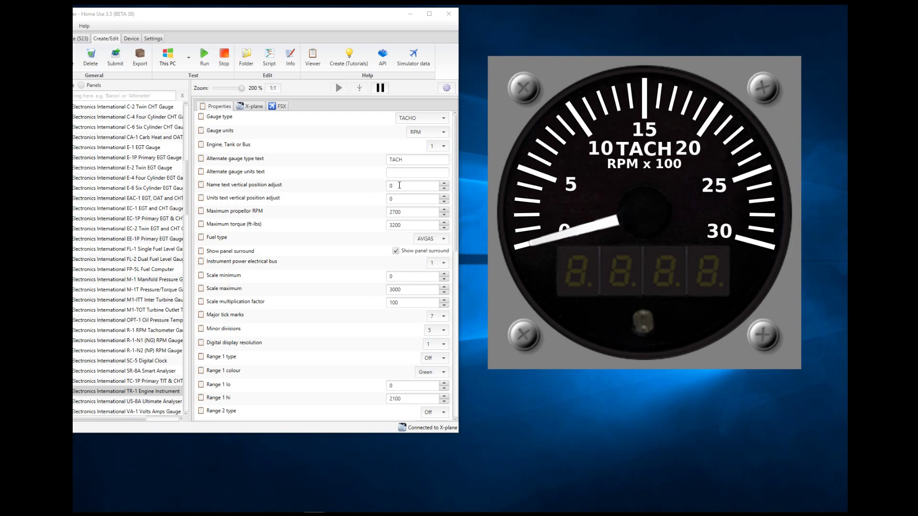
# Step: Set the name text and units text vertical position adjustments to 20 and rerun the instrument
pyautogui.click(399, 185)
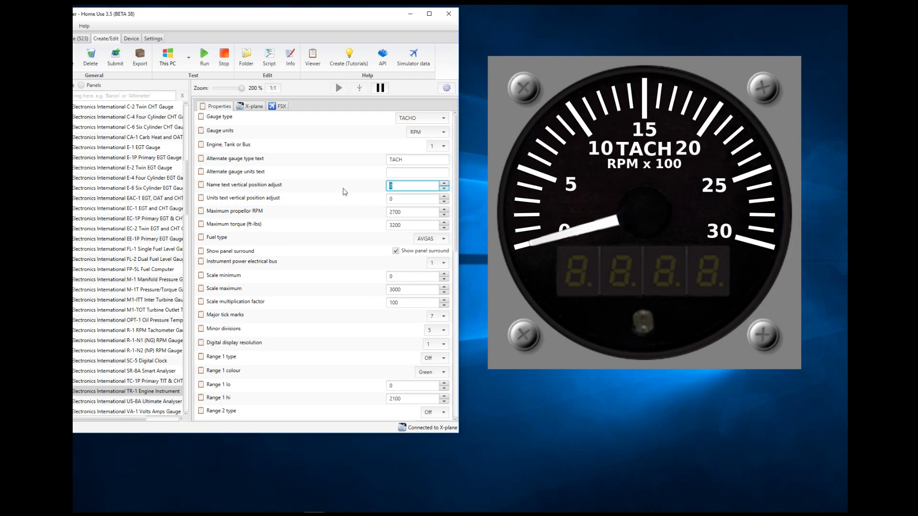
pyautogui.write('20')
pyautogui.press('Tab')
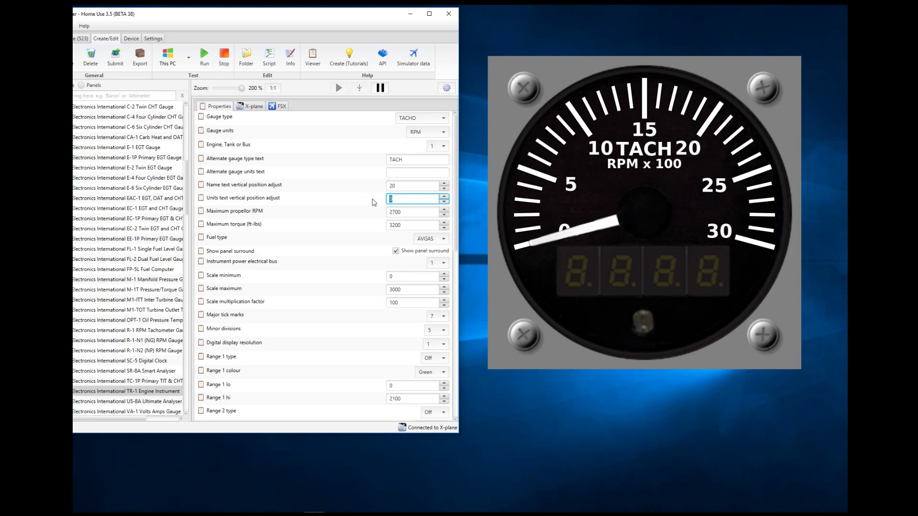
pyautogui.write('20')
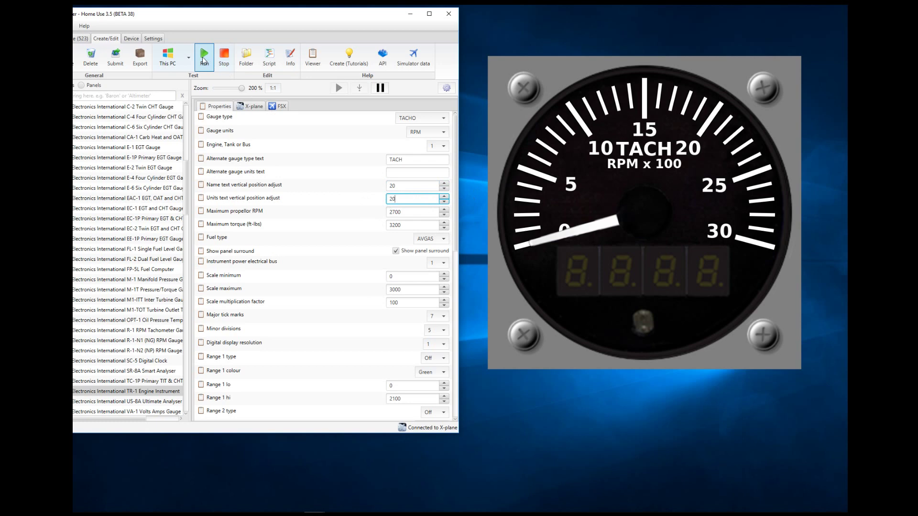
pyautogui.click(204, 61)
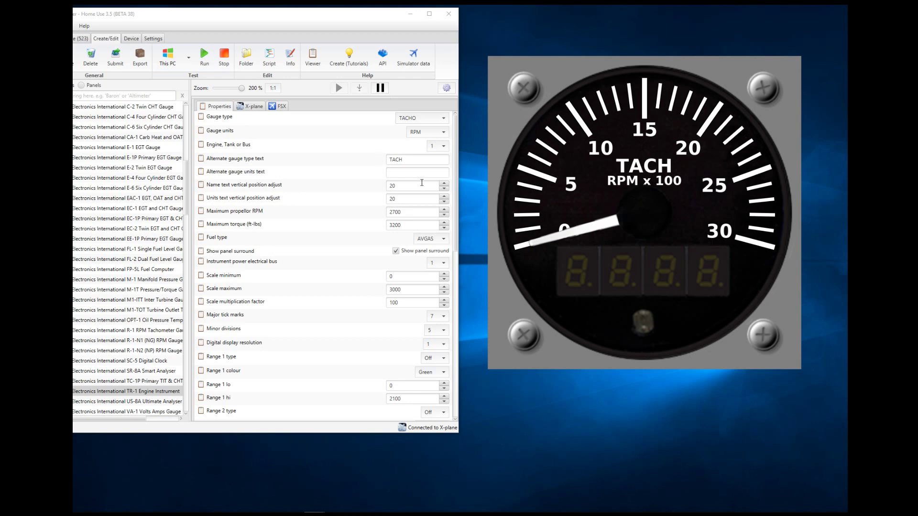
# Step: Set the name text vertical position adjustment to 0 and rerun the instrument
pyautogui.doubleClick(398, 185)
pyautogui.write('0')
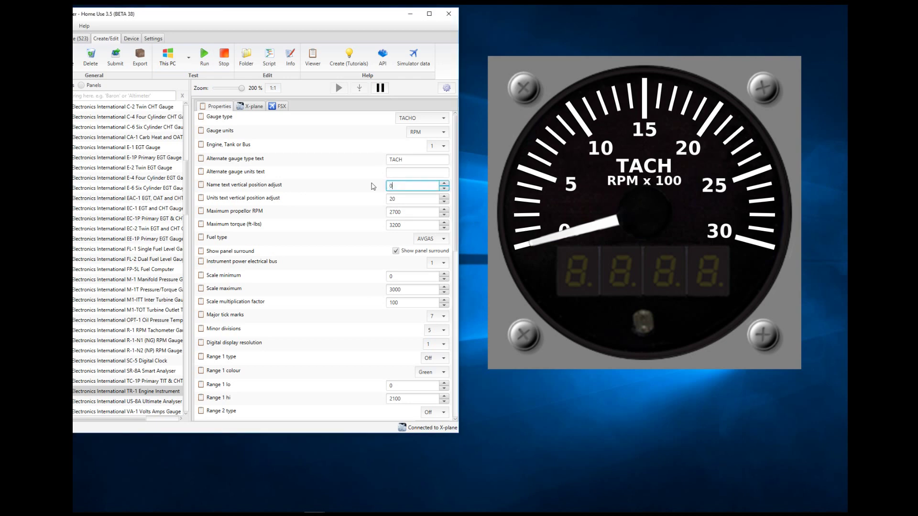
pyautogui.click(204, 56)
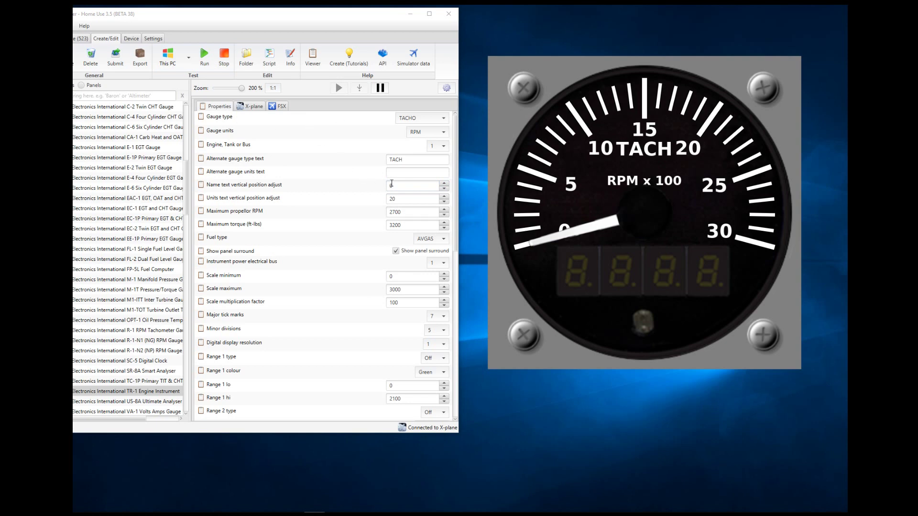
# Step: Set the name text and units text vertical position adjustments to 15 and rerun the instrument
pyautogui.doubleClick(392, 185)
pyautogui.write('2')
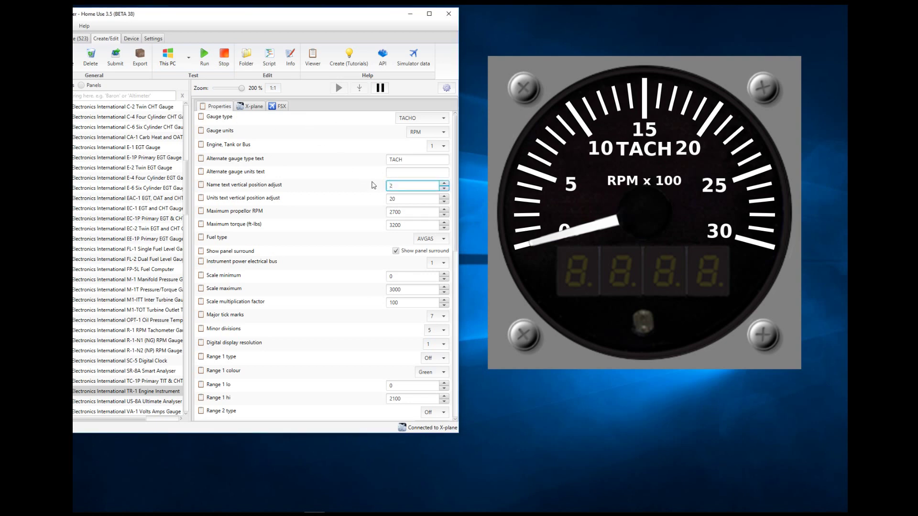
pyautogui.press('BackSpace')
pyautogui.write('15')
pyautogui.press('Tab')
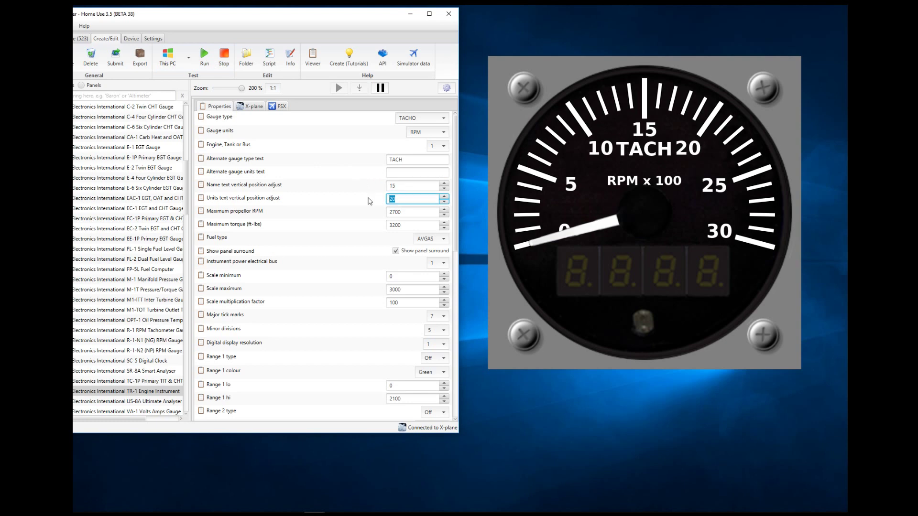
pyautogui.write('15')
pyautogui.press('Return')
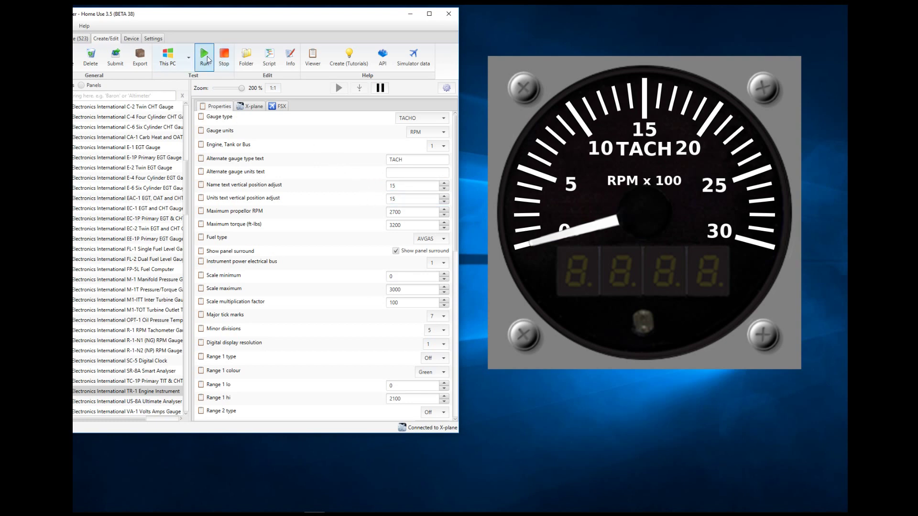
pyautogui.click(208, 58)
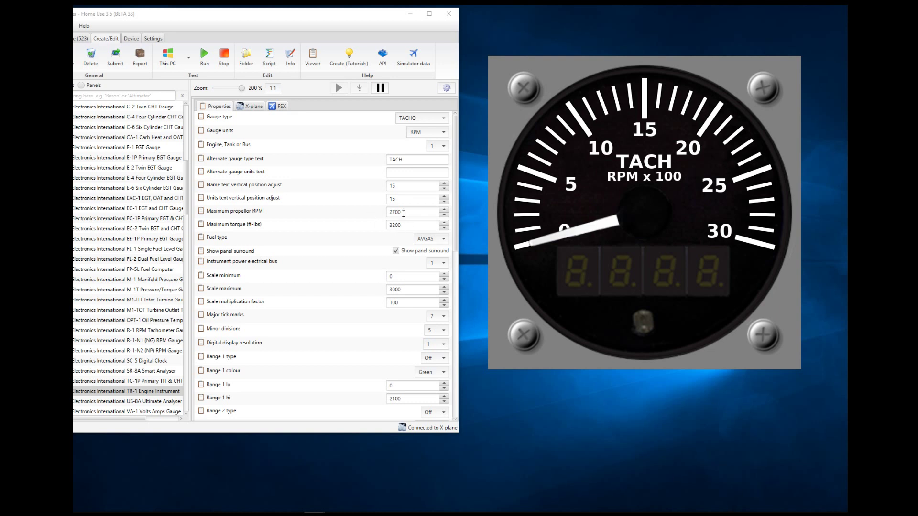
# Step: Check the gauge units options, and try JET A1 as the fuel type before restoring AVGAS
pyautogui.click(442, 133)
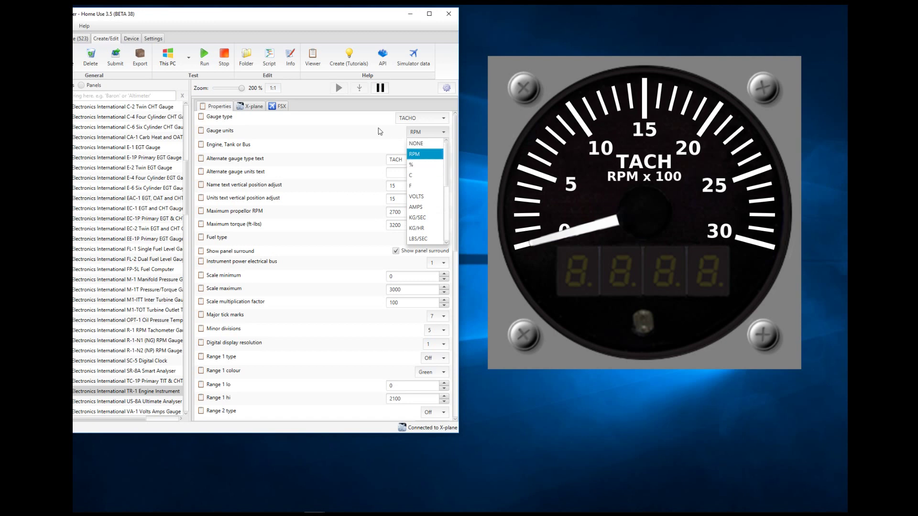
pyautogui.click(380, 132)
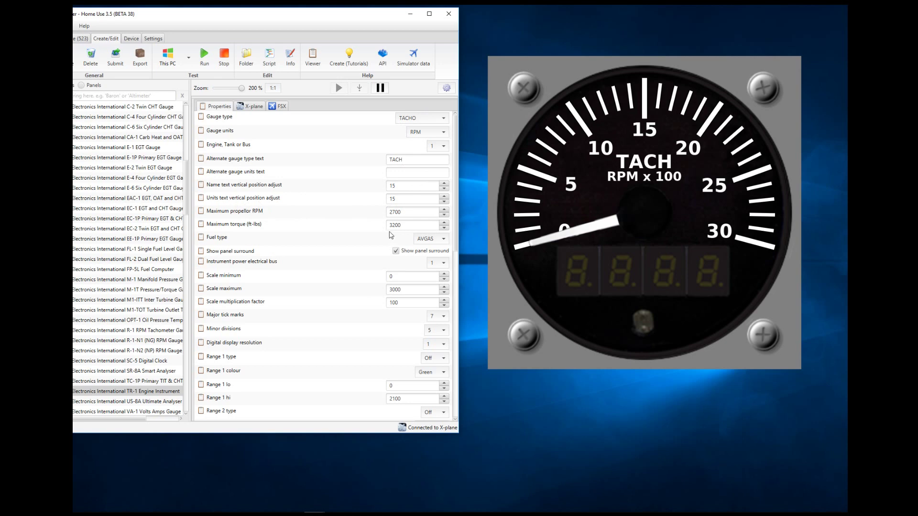
pyautogui.click(444, 240)
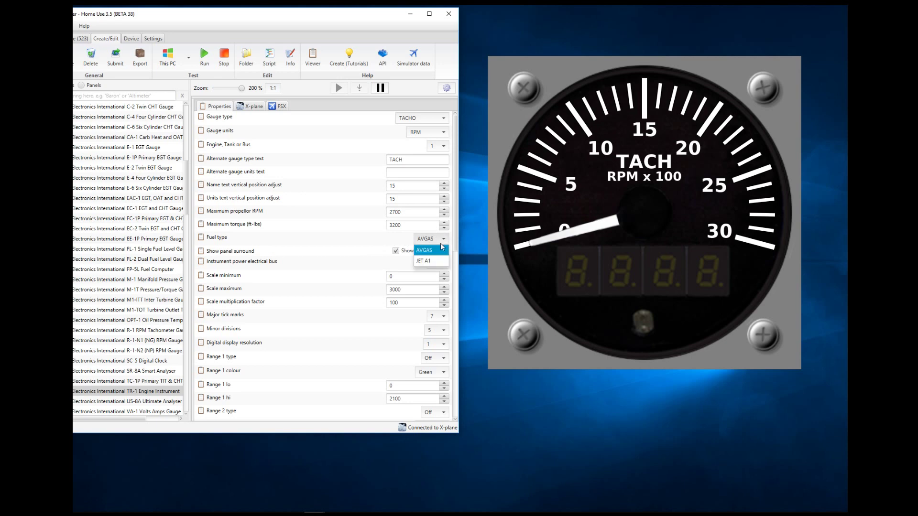
pyautogui.click(427, 262)
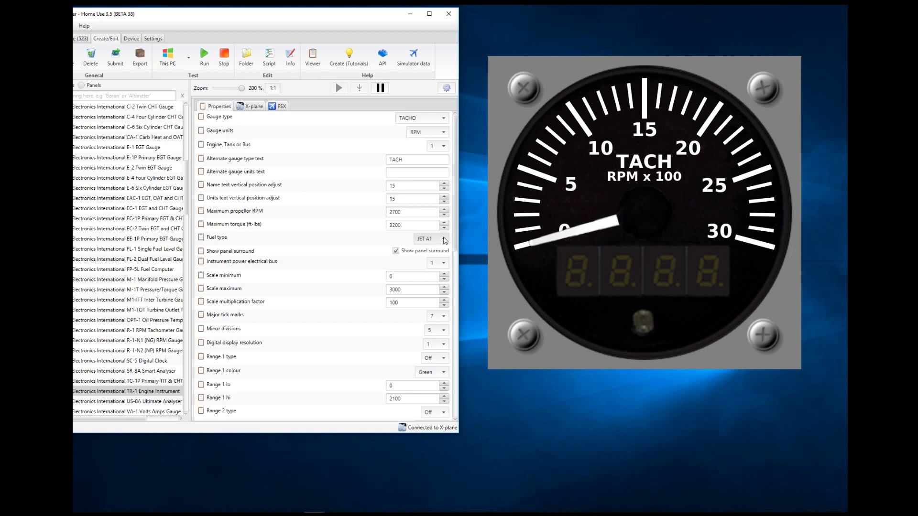
pyautogui.click(444, 240)
pyautogui.click(428, 252)
# Step: Turn the panel surround off and on again, and keep the instrument power electrical bus at 1
pyautogui.click(396, 251)
pyautogui.click(488, 257)
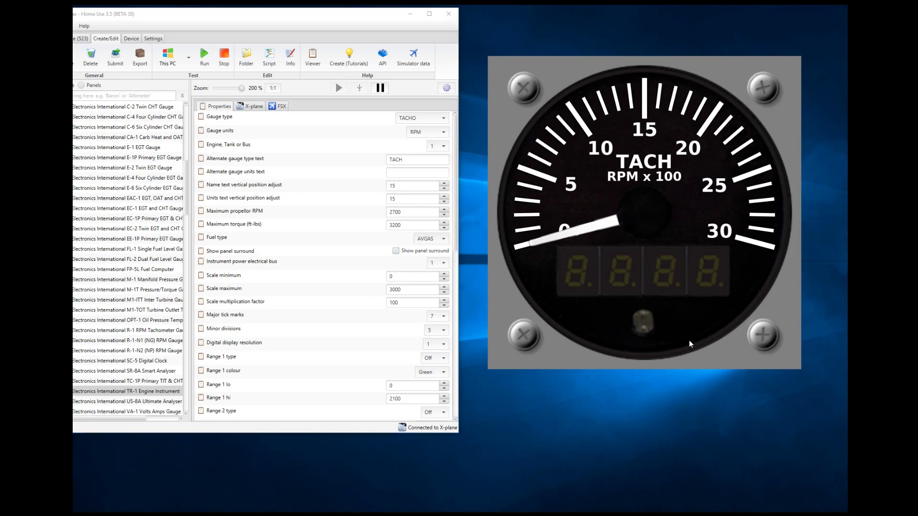
pyautogui.click(396, 251)
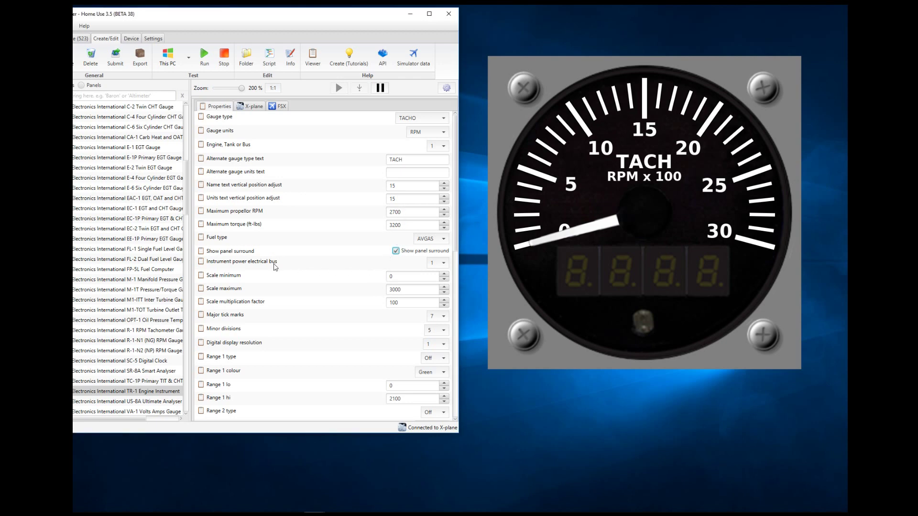
pyautogui.click(445, 265)
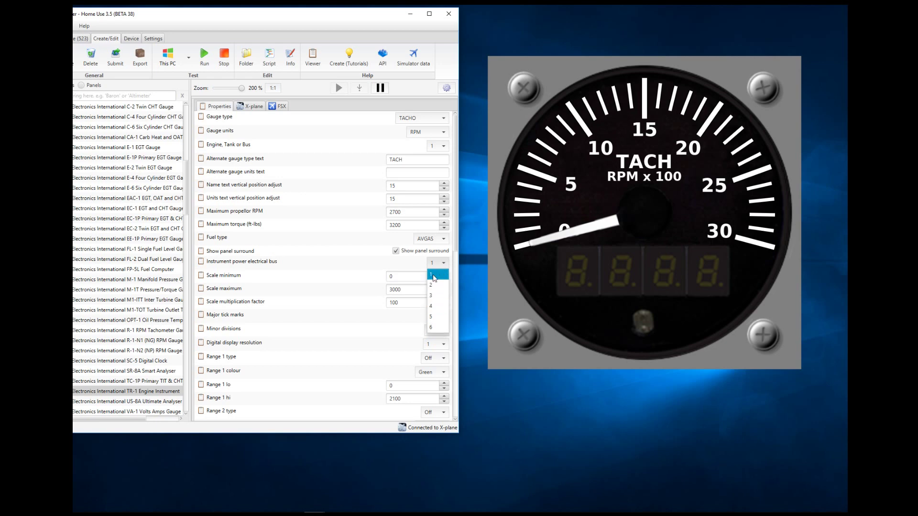
pyautogui.click(434, 276)
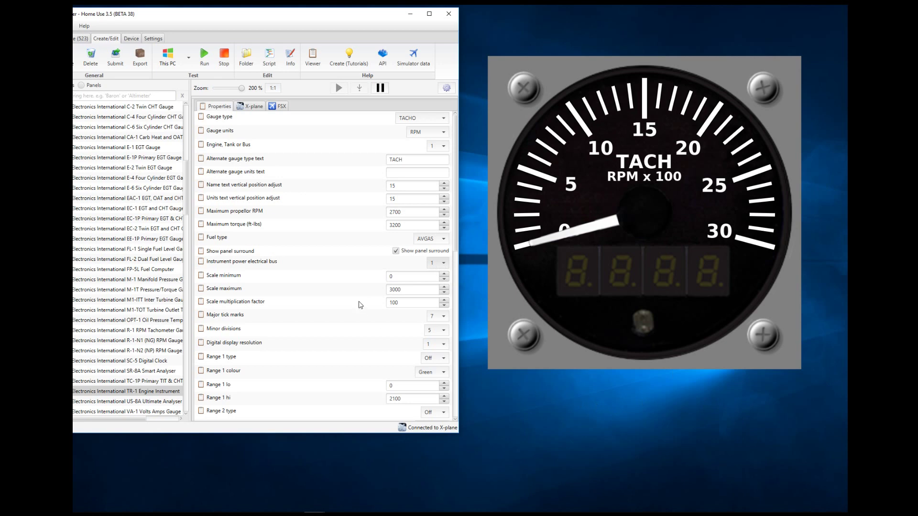
# Step: Review the instrument power electrical bus options and the scale minimum and maximum settings, keeping the bus at 1
pyautogui.click(446, 264)
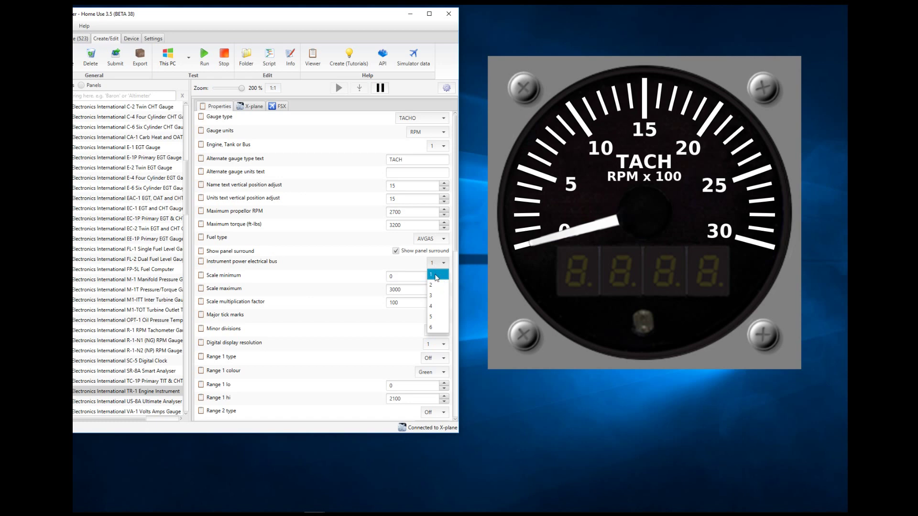
pyautogui.click(436, 275)
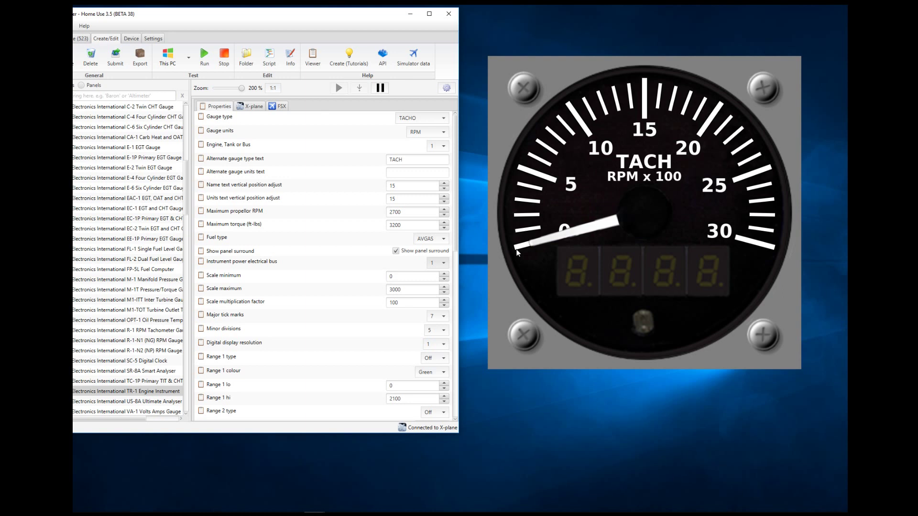
pyautogui.doubleClick(395, 278)
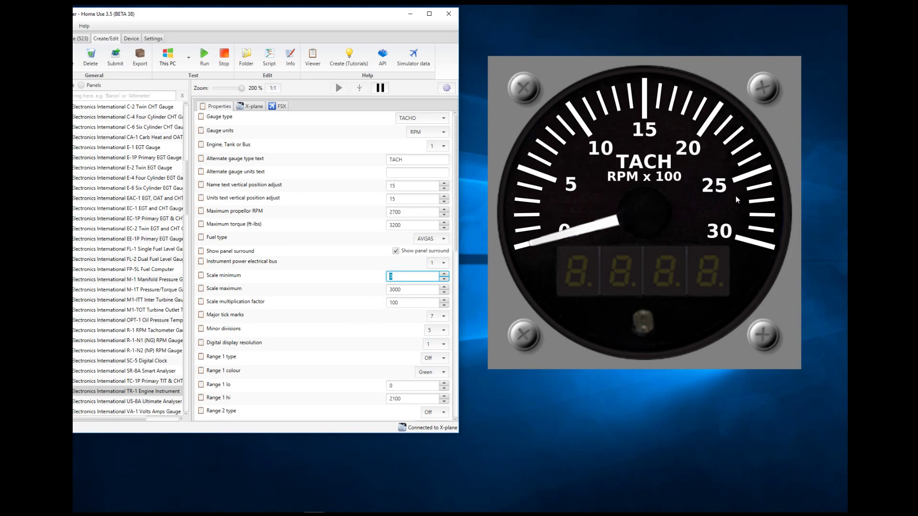
pyautogui.click(409, 291)
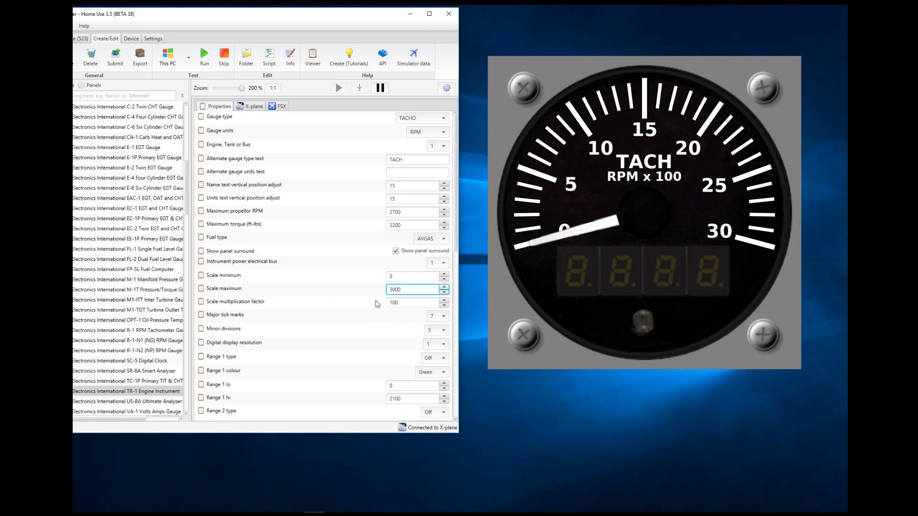
# Step: Set the scale multiplication factor to 10 and rerun the instrument
pyautogui.click(401, 302)
pyautogui.moveTo(401, 302); pyautogui.dragTo(389, 302)
pyautogui.write('10')
pyautogui.press('Return')
pyautogui.click(204, 56)
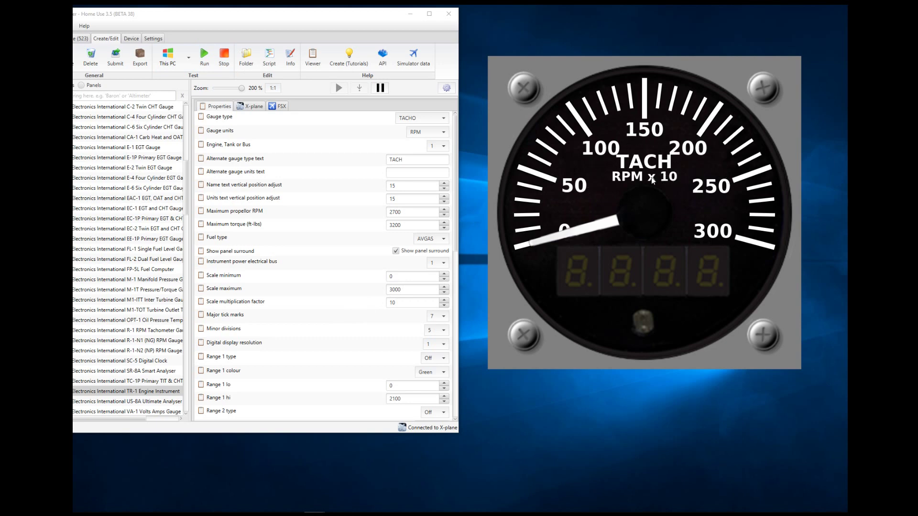
# Step: Restore the scale multiplication factor to 100 and rerun the instrument
pyautogui.click(407, 306)
pyautogui.write('0')
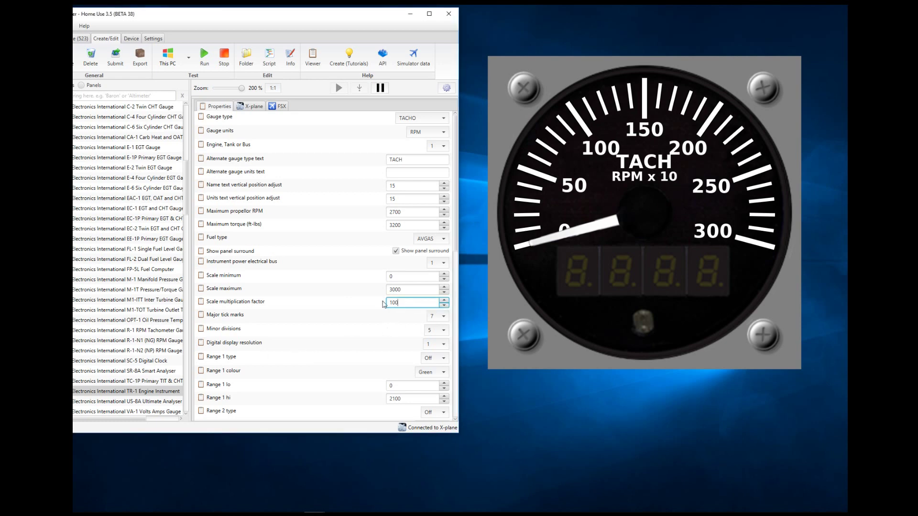
pyautogui.press('Return')
pyautogui.click(205, 55)
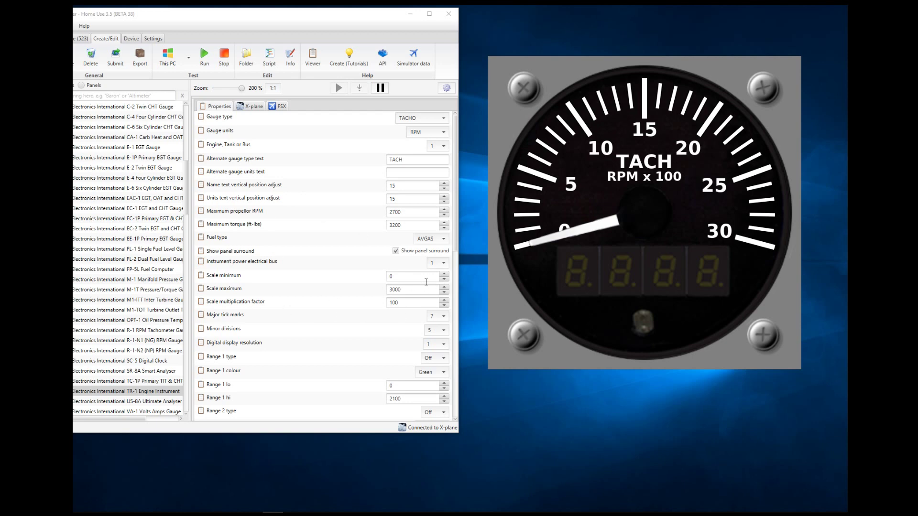
# Step: Set the major tick marks to 5 and the minor divisions to 2, and rerun the instrument
pyautogui.click(444, 317)
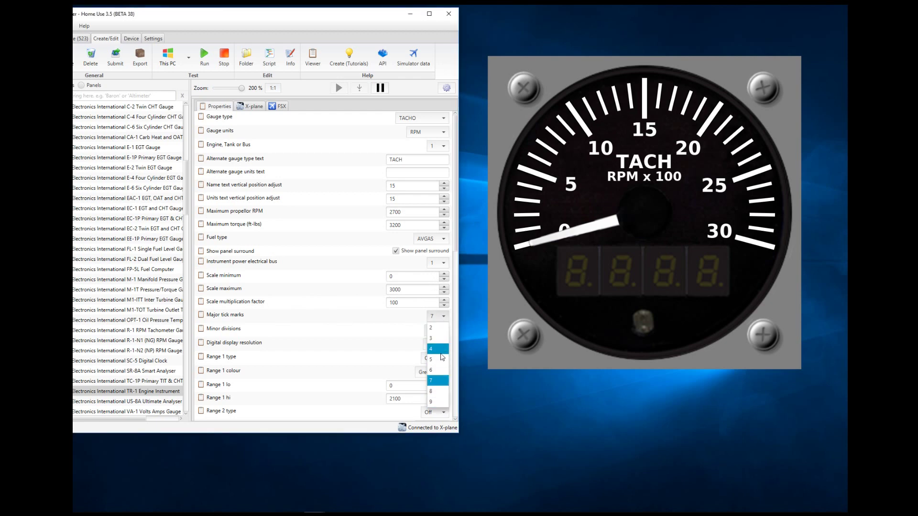
pyautogui.click(438, 381)
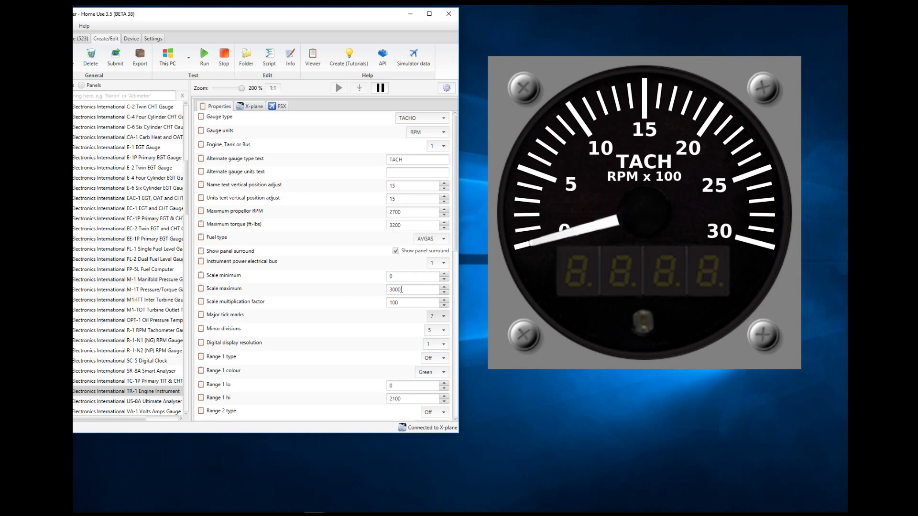
pyautogui.click(439, 316)
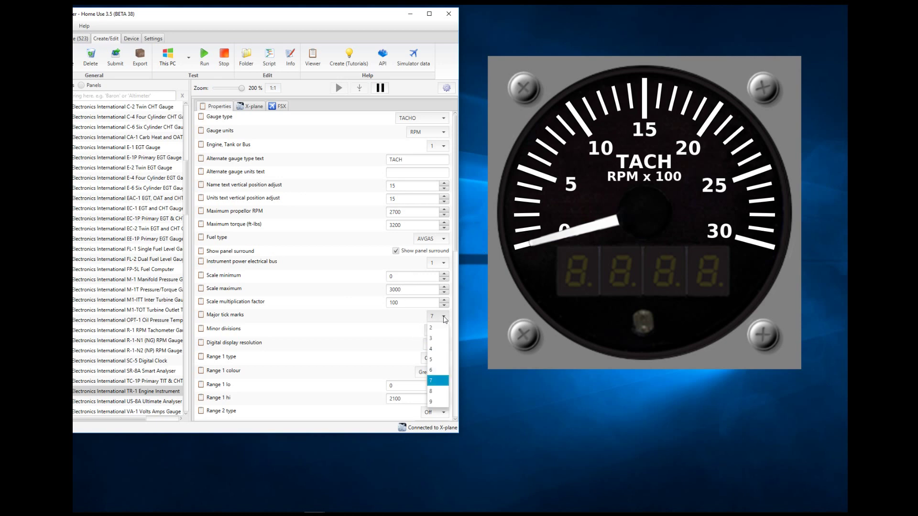
pyautogui.click(435, 359)
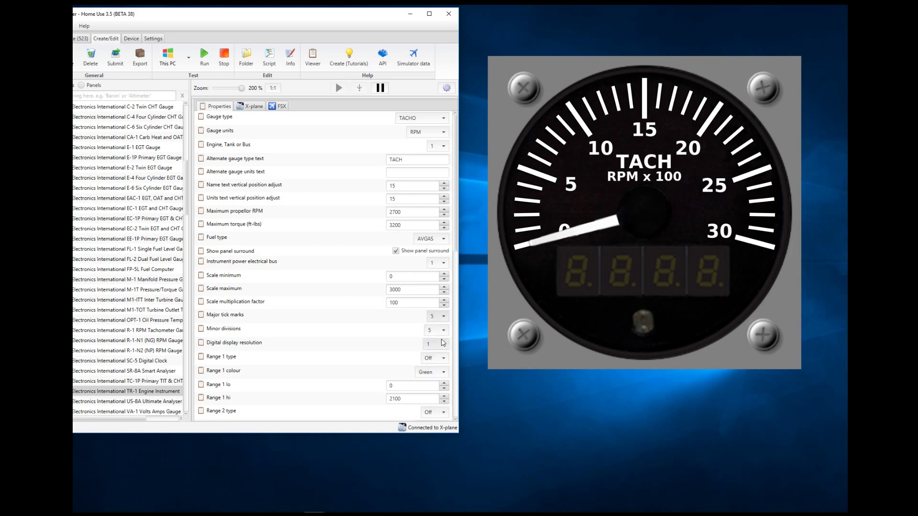
pyautogui.click(443, 332)
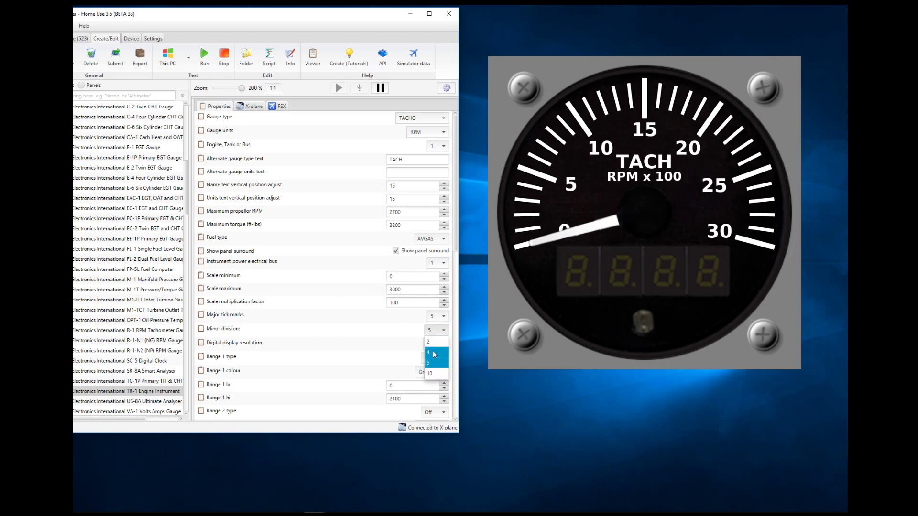
pyautogui.click(434, 342)
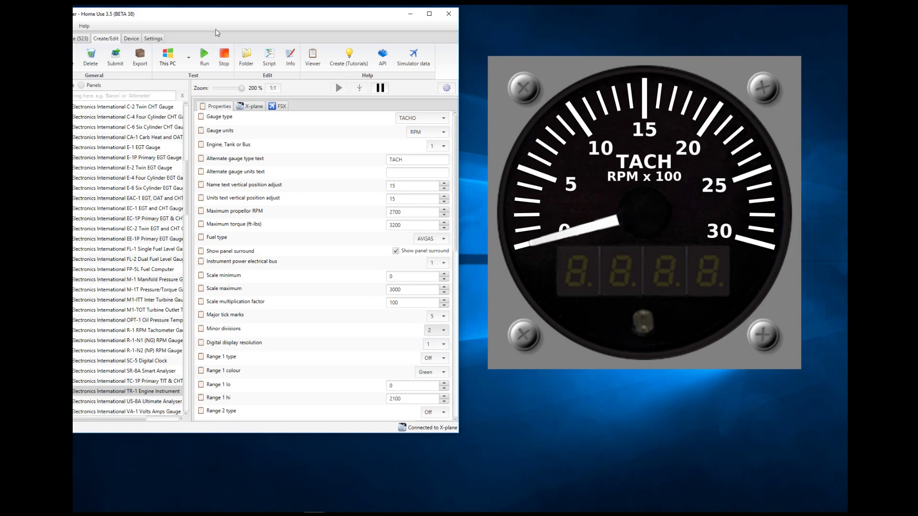
pyautogui.click(204, 58)
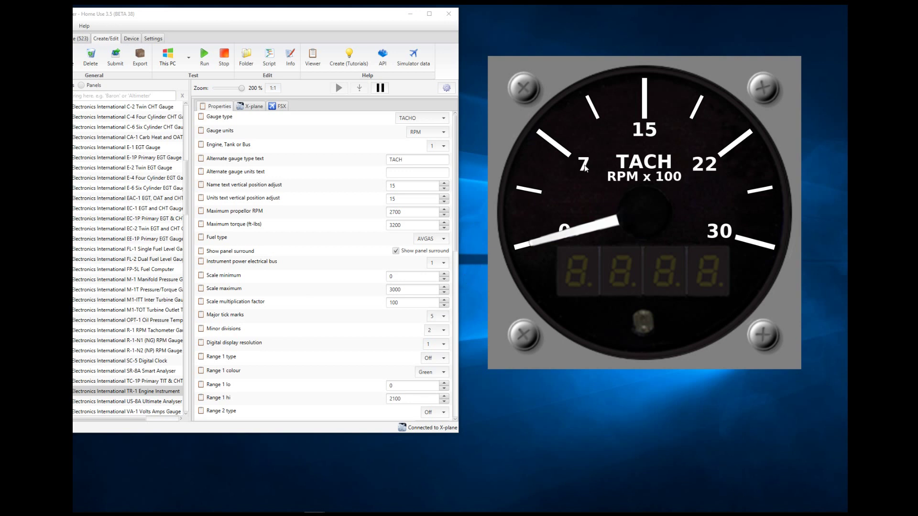
# Step: Set the major tick marks to 7 and the minor divisions to 4, and rerun the instrument
pyautogui.click(445, 321)
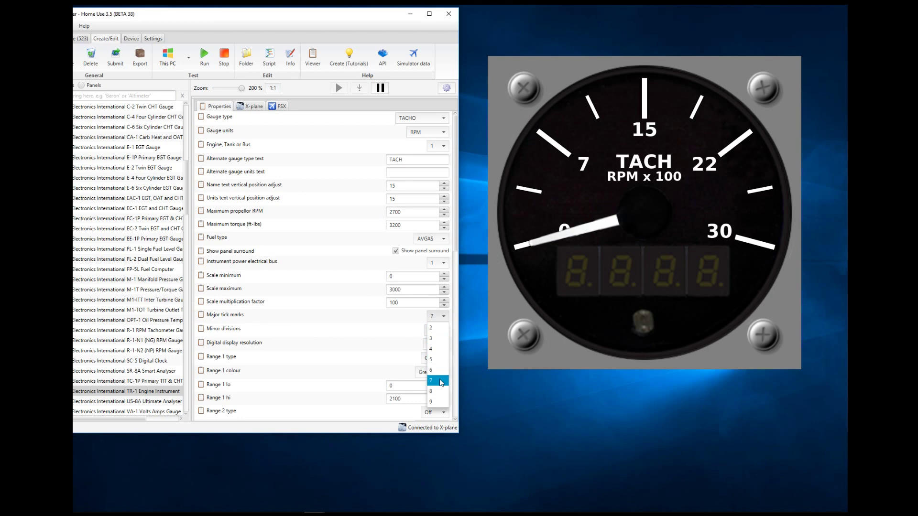
pyautogui.click(438, 380)
pyautogui.click(437, 331)
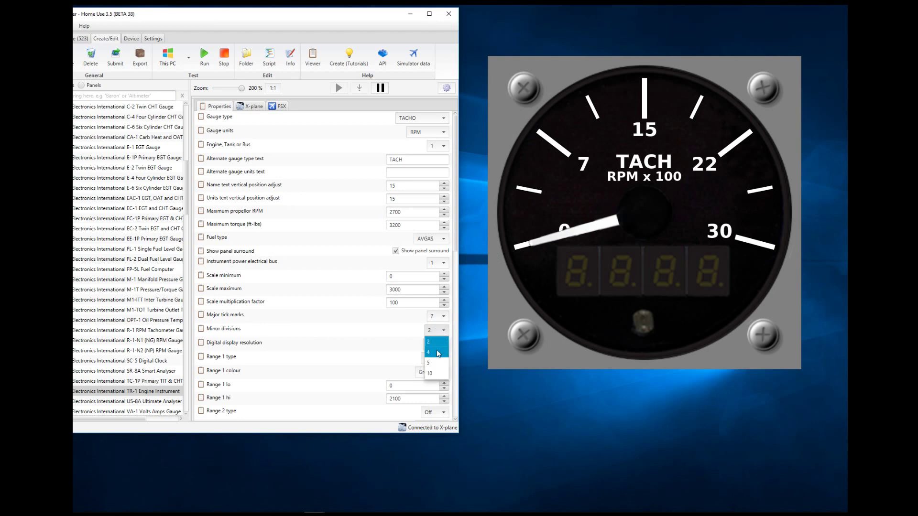
pyautogui.click(437, 352)
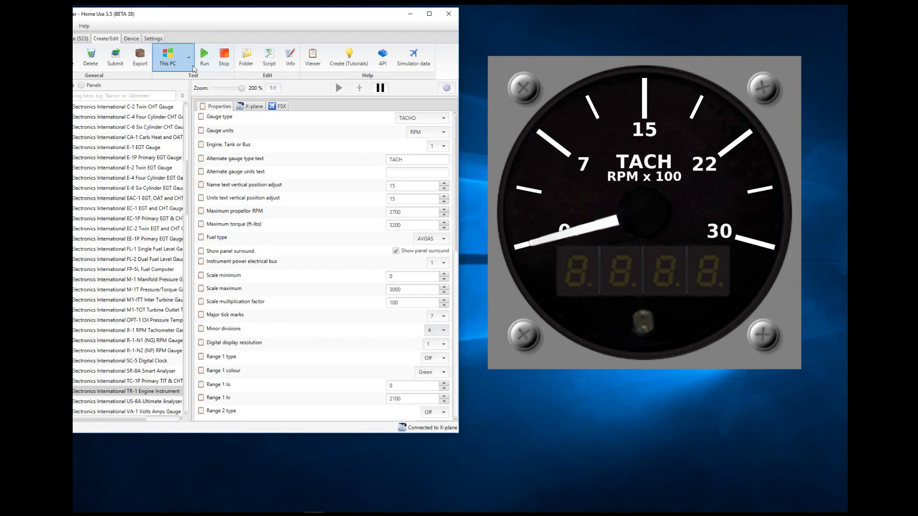
pyautogui.click(203, 55)
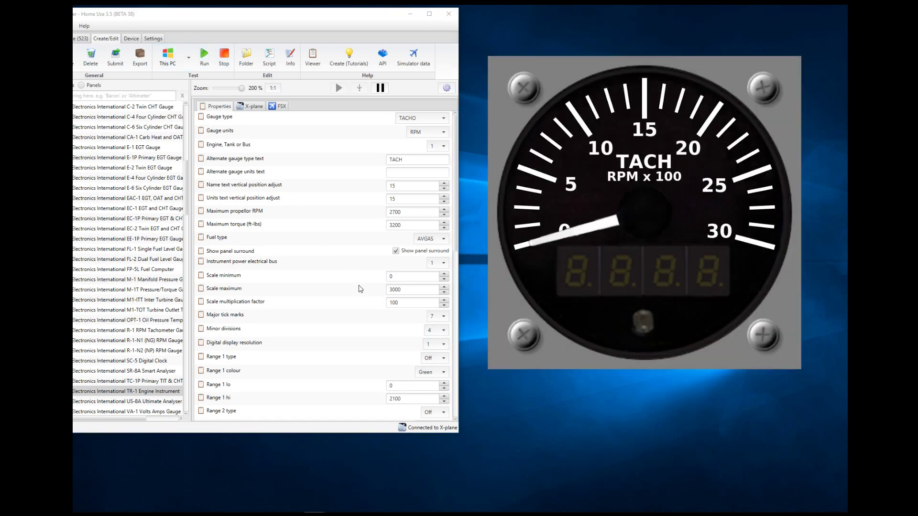
# Step: Set the minor divisions back to 5 and rerun the instrument
pyautogui.click(444, 332)
pyautogui.click(437, 364)
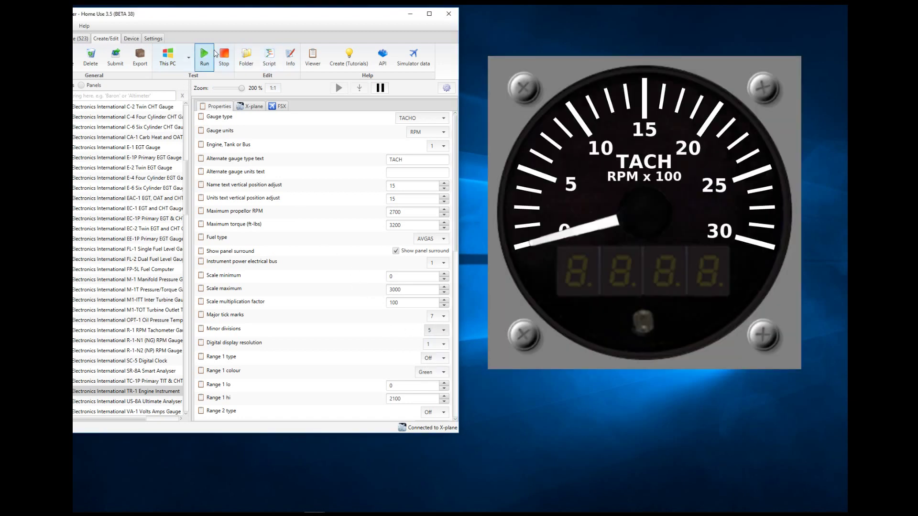
pyautogui.click(203, 56)
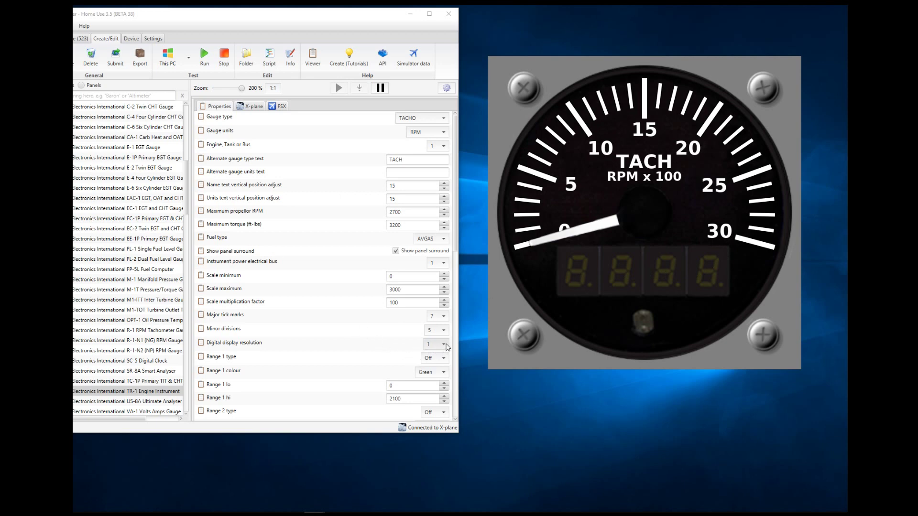
# Step: Check the digital display resolution options, keeping 1, and look over the range settings
pyautogui.click(443, 346)
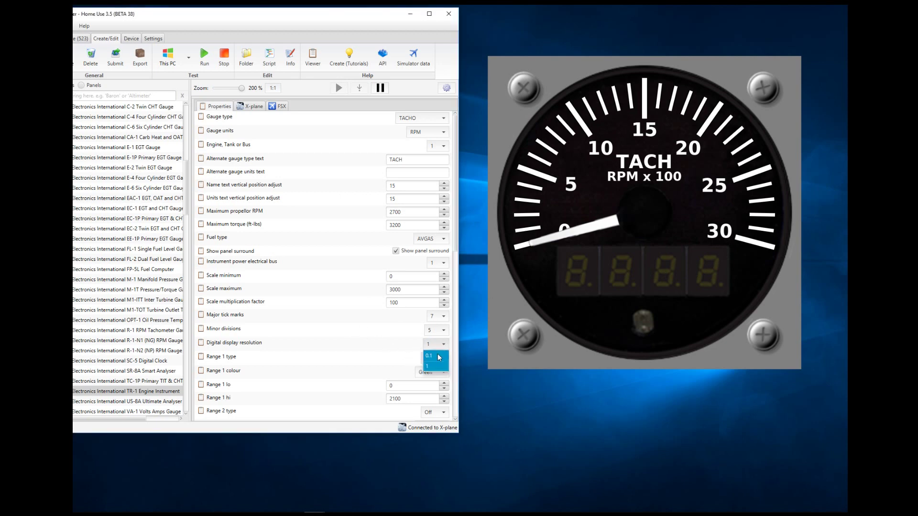
pyautogui.click(436, 366)
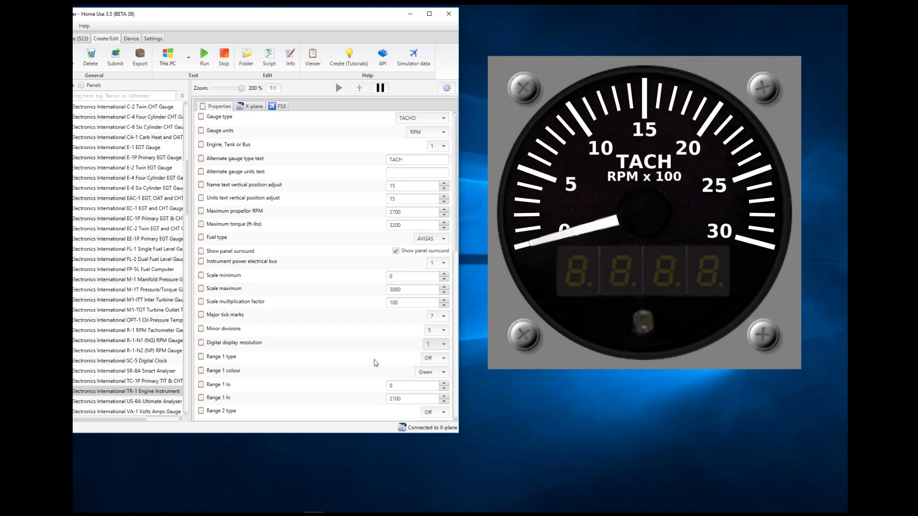
pyautogui.scroll(-10, 381, 293)
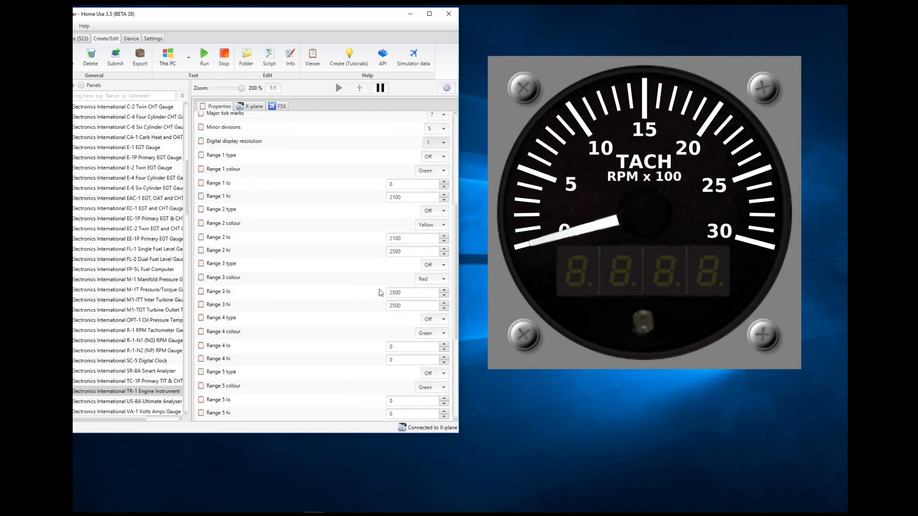
pyautogui.scroll(5, 381, 292)
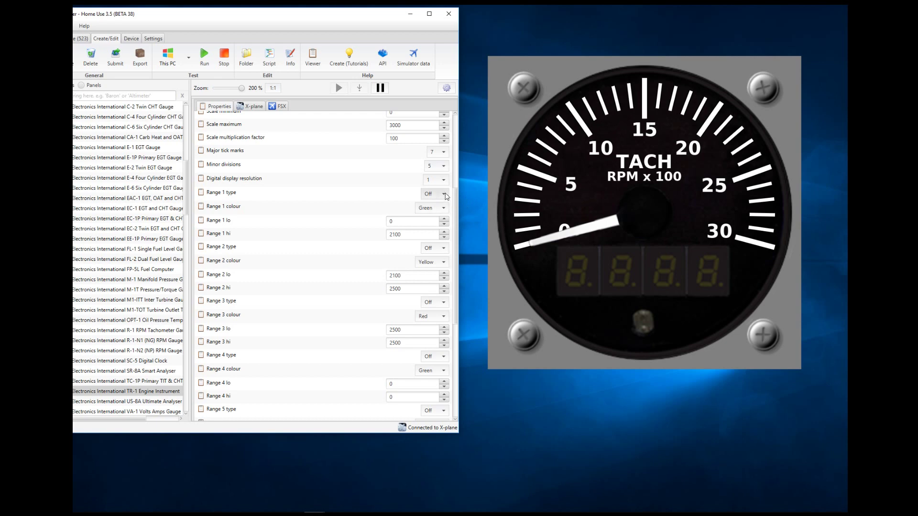
# Step: Set the range 1 type to Full, keeping the colour Green and the limits 0 to 2100, and rerun the instrument
pyautogui.click(446, 196)
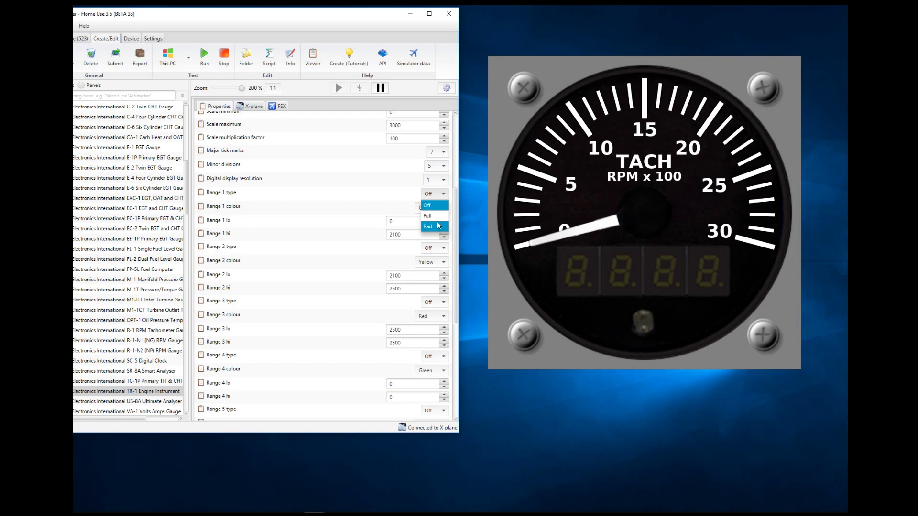
pyautogui.click(428, 216)
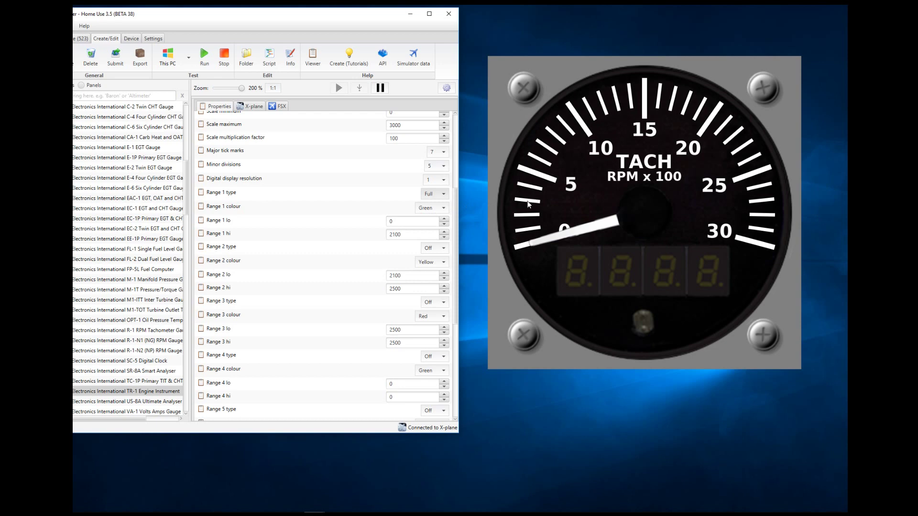
pyautogui.click(444, 209)
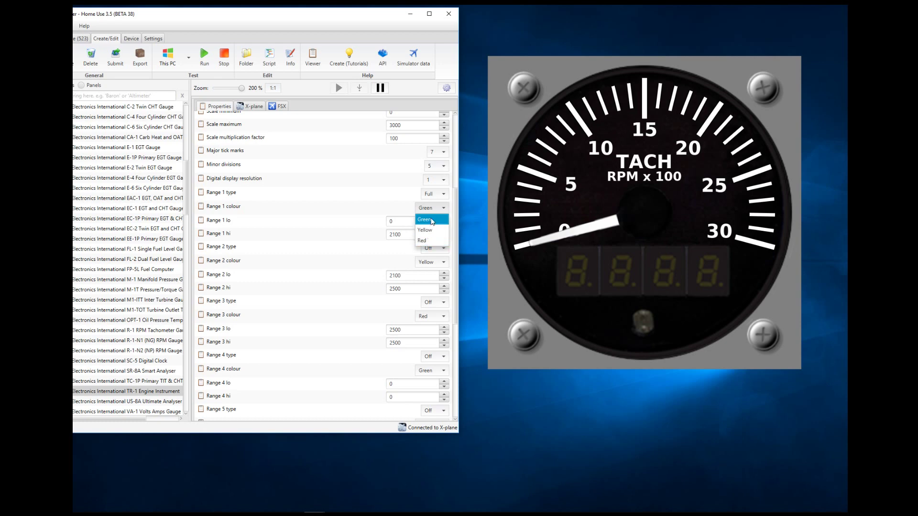
pyautogui.click(432, 219)
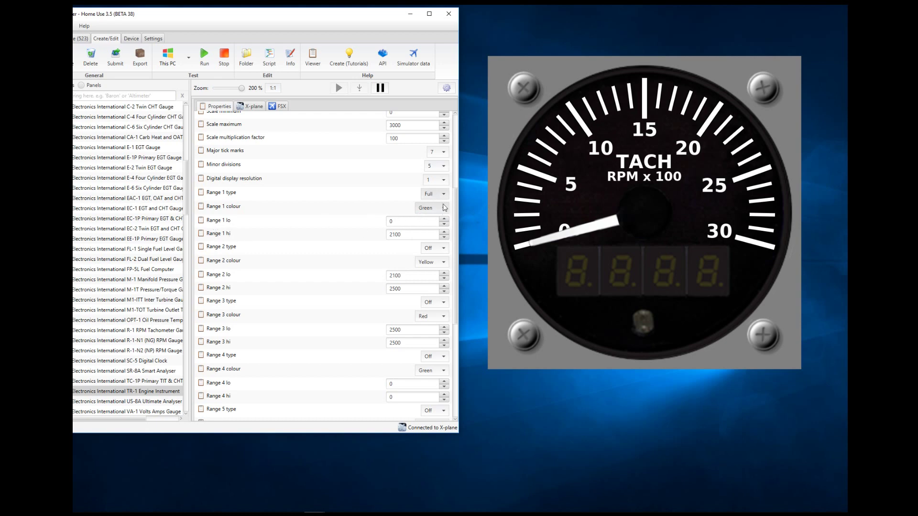
pyautogui.click(391, 222)
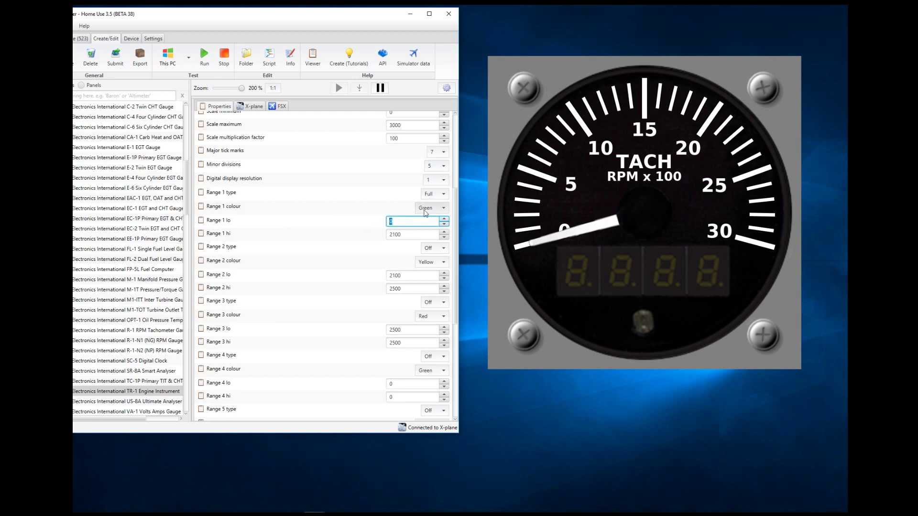
pyautogui.click(403, 234)
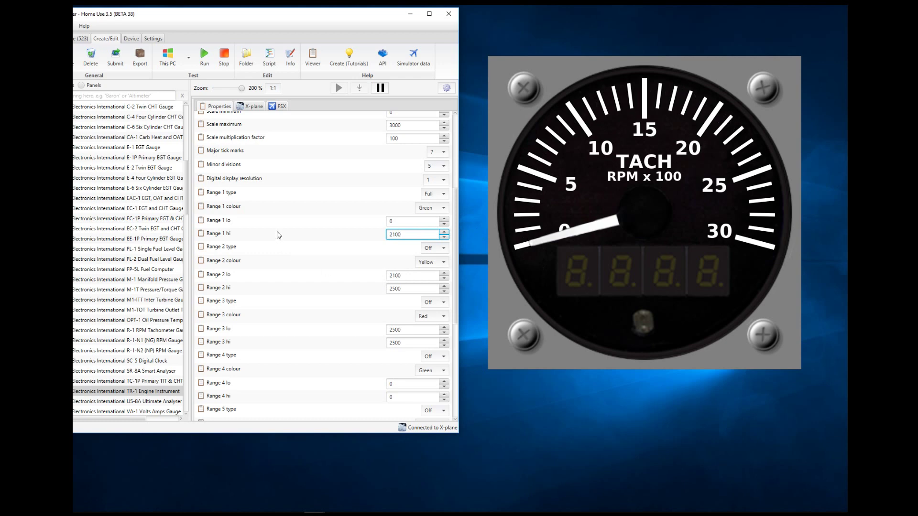
pyautogui.click(389, 252)
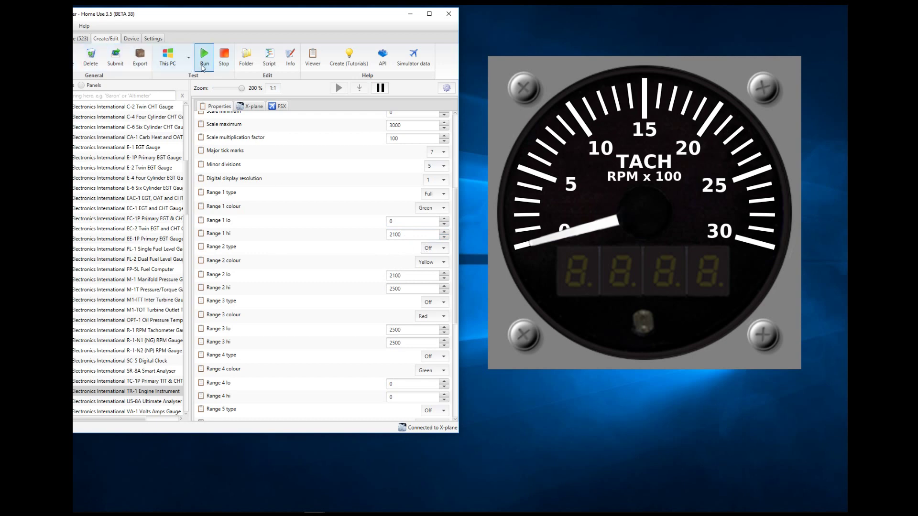
pyautogui.click(207, 53)
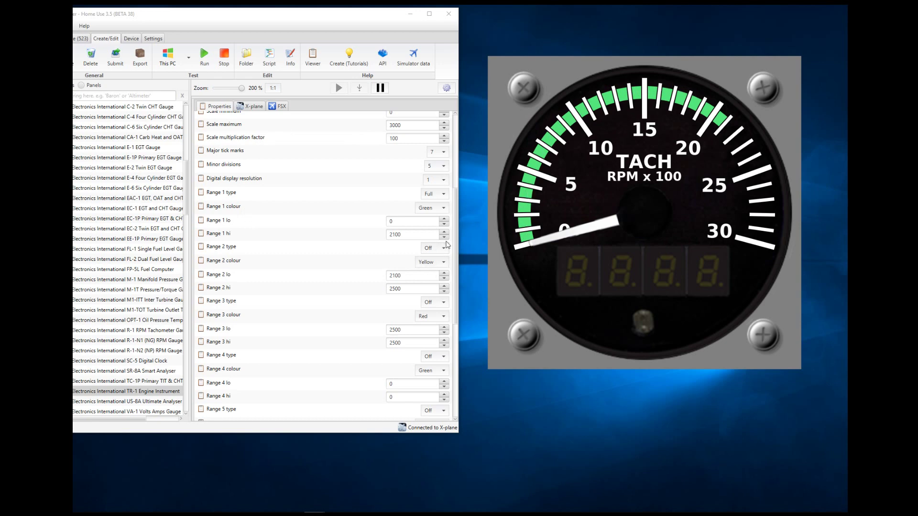
# Step: Set the range 2 type to Full and rerun the instrument
pyautogui.click(445, 247)
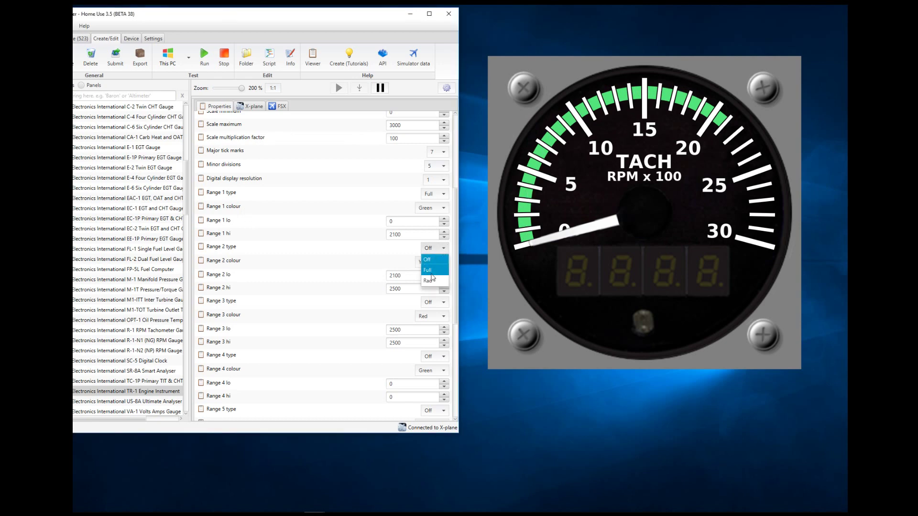
pyautogui.click(432, 271)
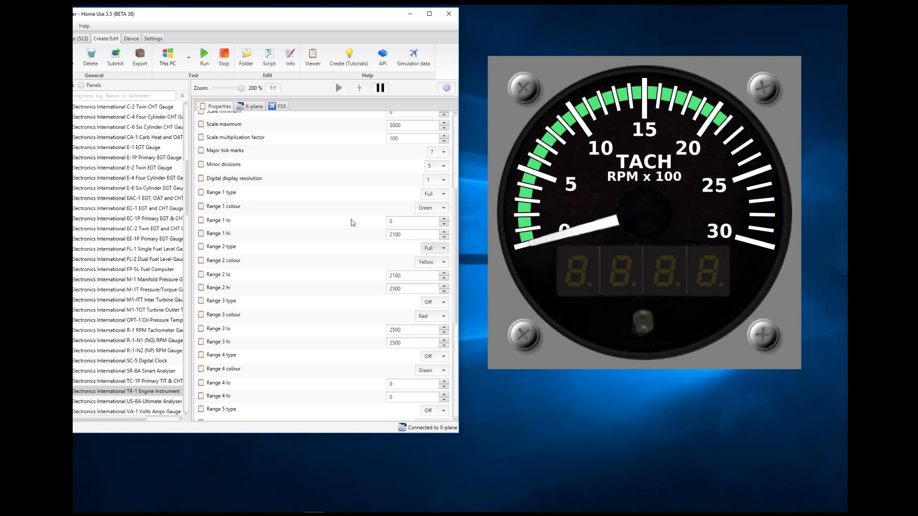
pyautogui.click(204, 56)
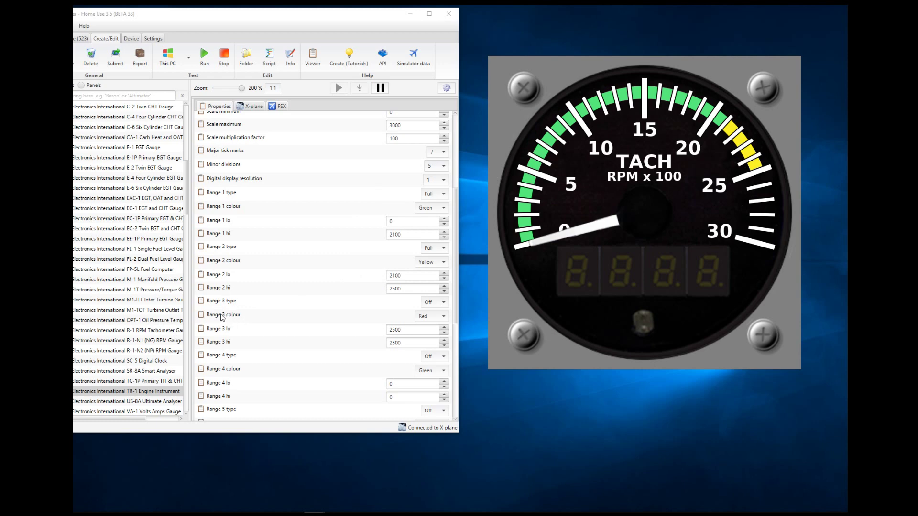
# Step: Set the range 3 type to Rad, keeping the colour Red and both limits at 2500, and rerun the instrument
pyautogui.click(444, 307)
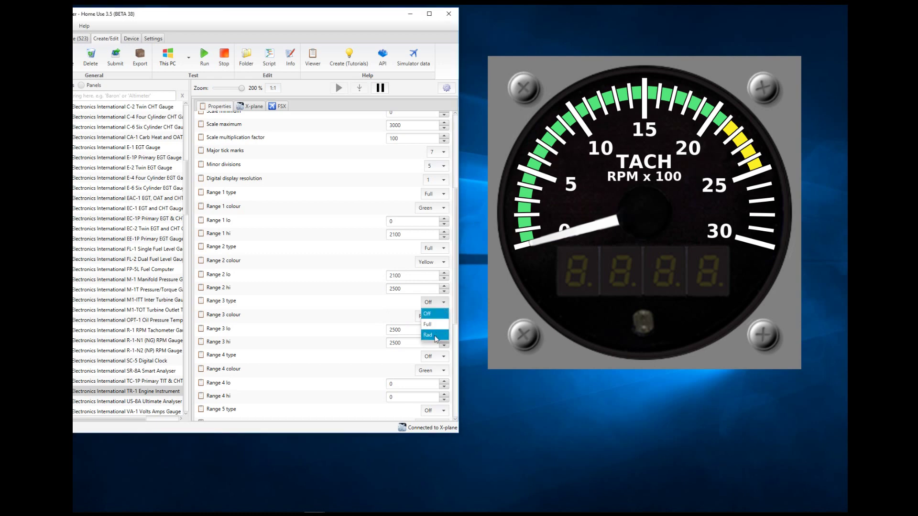
pyautogui.click(435, 336)
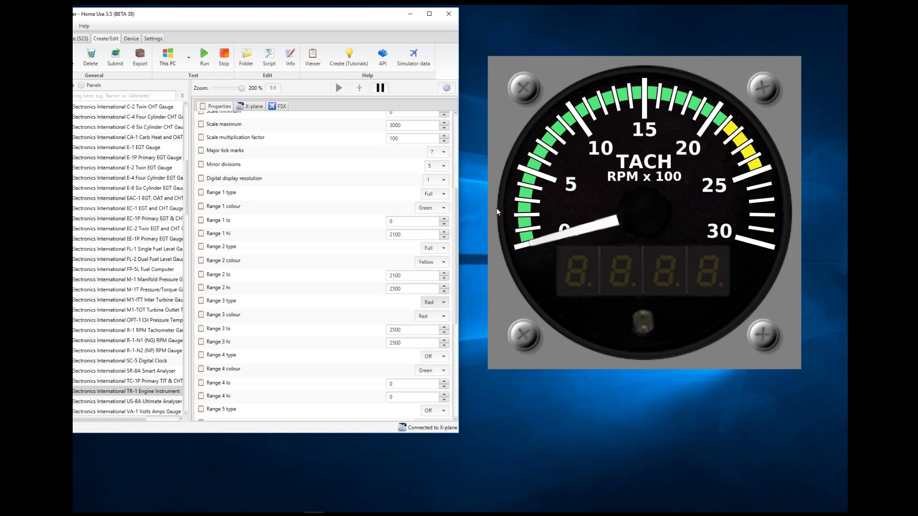
pyautogui.click(205, 59)
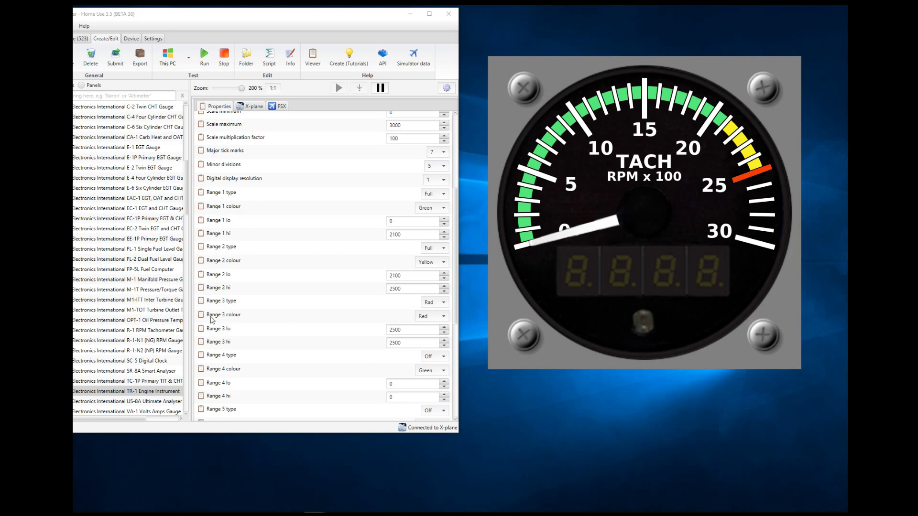
# Step: Look over the range 4 to 7 settings, the dimmer ids and the lighting options at the end of the properties
pyautogui.scroll(-1, 338, 254)
pyautogui.scroll(-2, 340, 253)
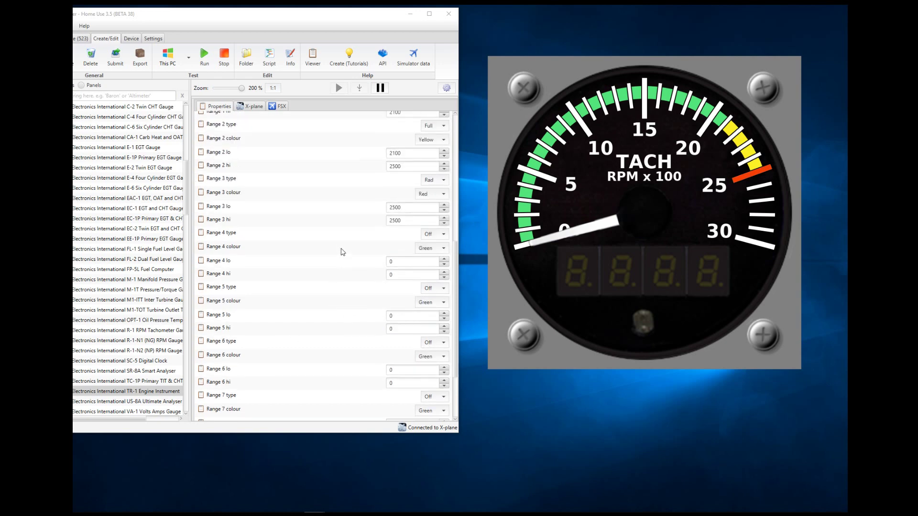
pyautogui.scroll(-2, 332, 301)
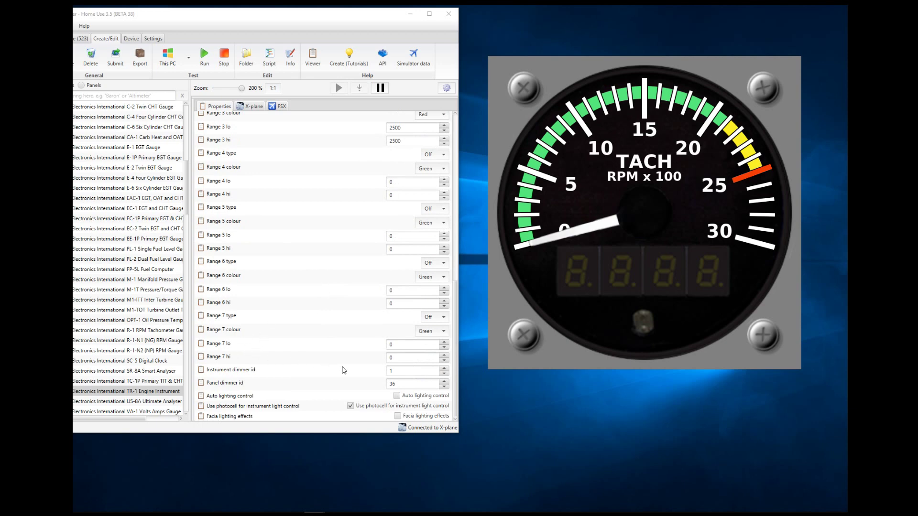
pyautogui.click(458, 401)
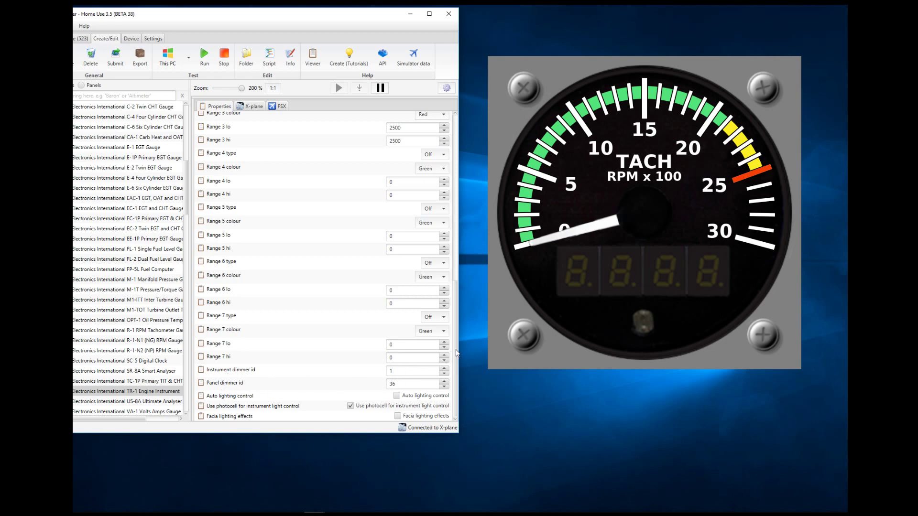
pyautogui.click(764, 91)
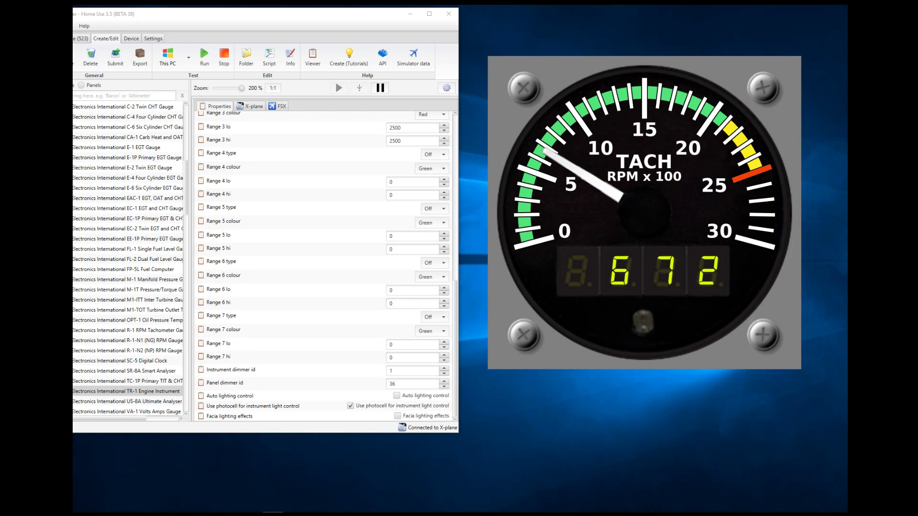
# Step: Stop the instrument test run and show the TR1 showcase panel on the display
pyautogui.click(223, 61)
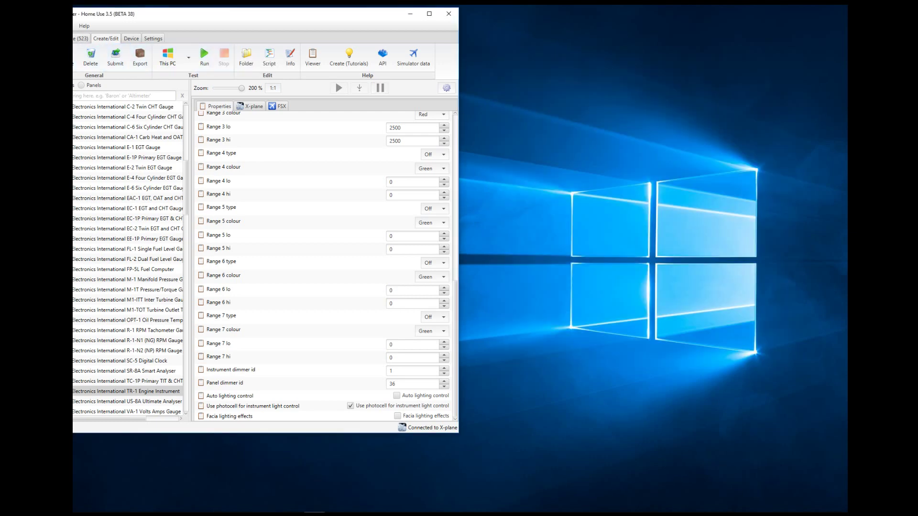
pyautogui.click(82, 85)
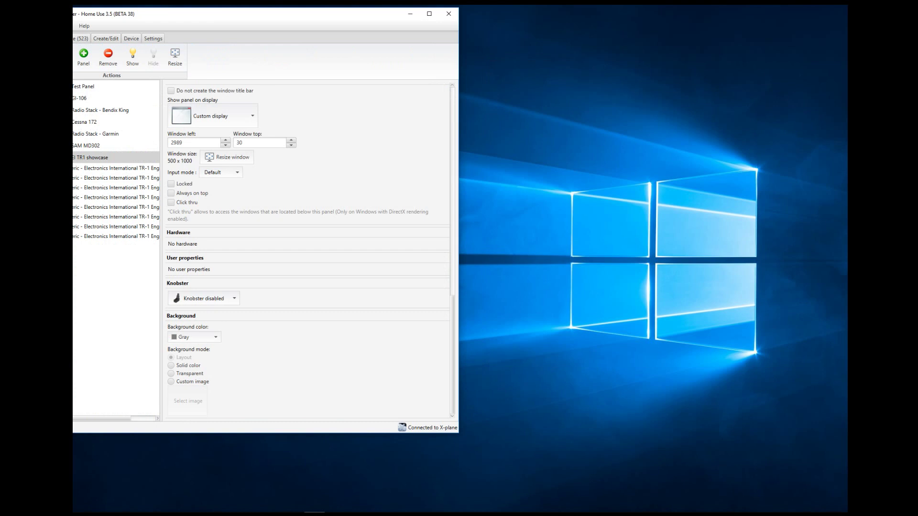
pyautogui.click(132, 56)
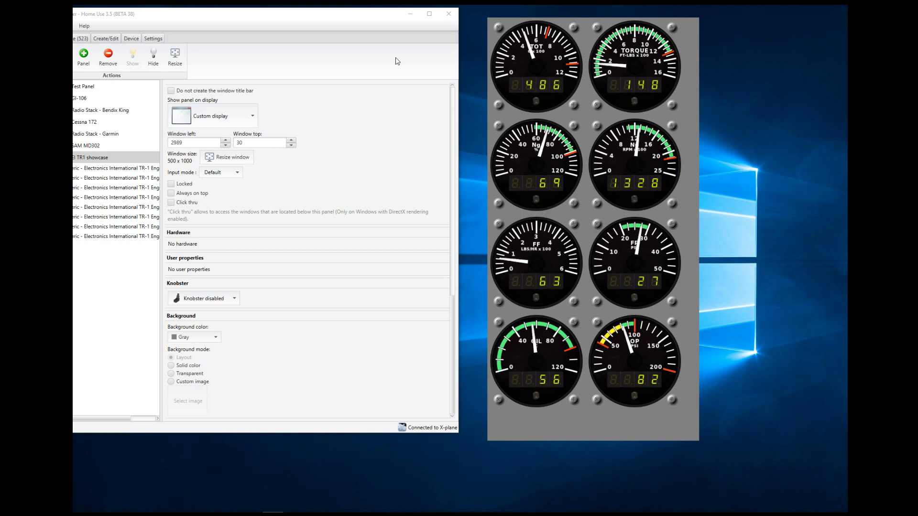
# Step: Examine the files in the resources folder of the TR-1 Engine Instrument and close the folder window
pyautogui.click(108, 38)
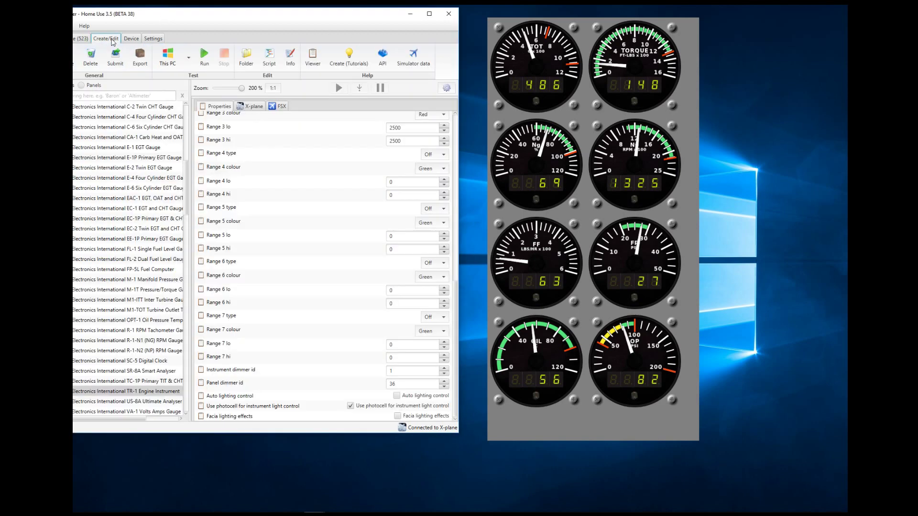
pyautogui.click(247, 58)
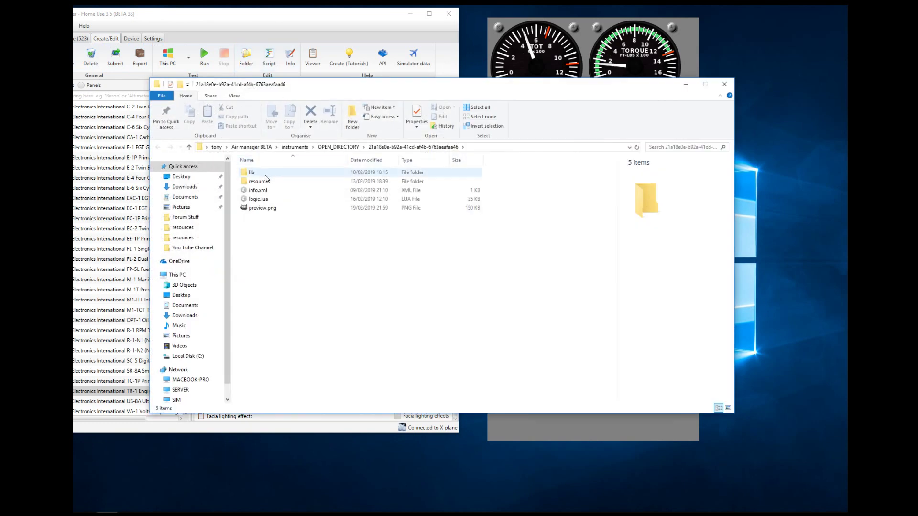
pyautogui.doubleClick(265, 181)
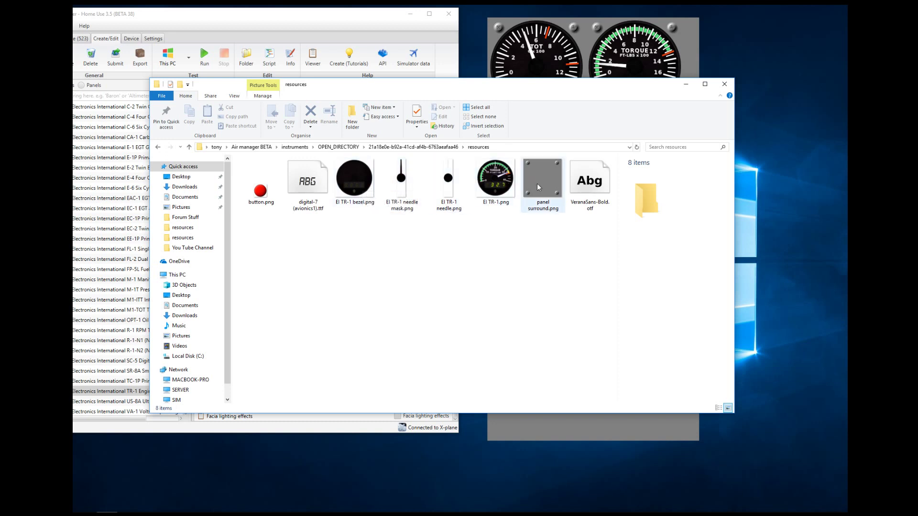
pyautogui.click(724, 85)
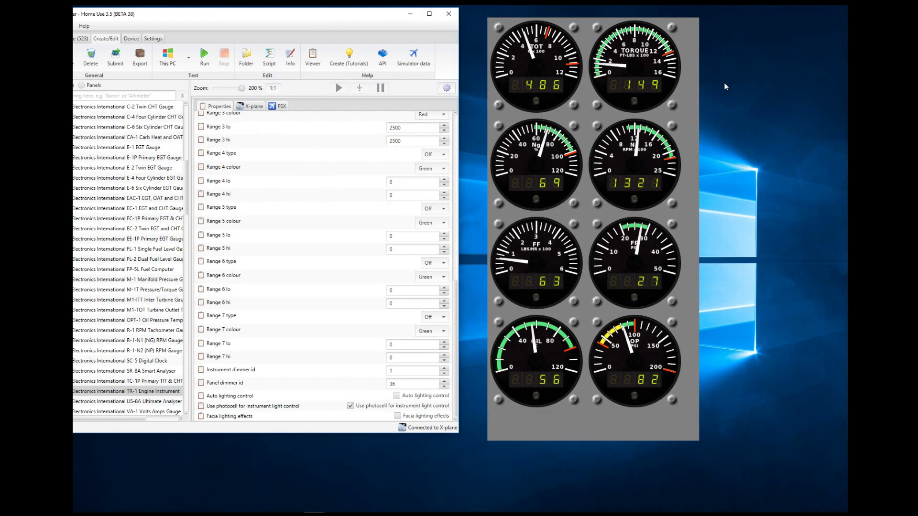